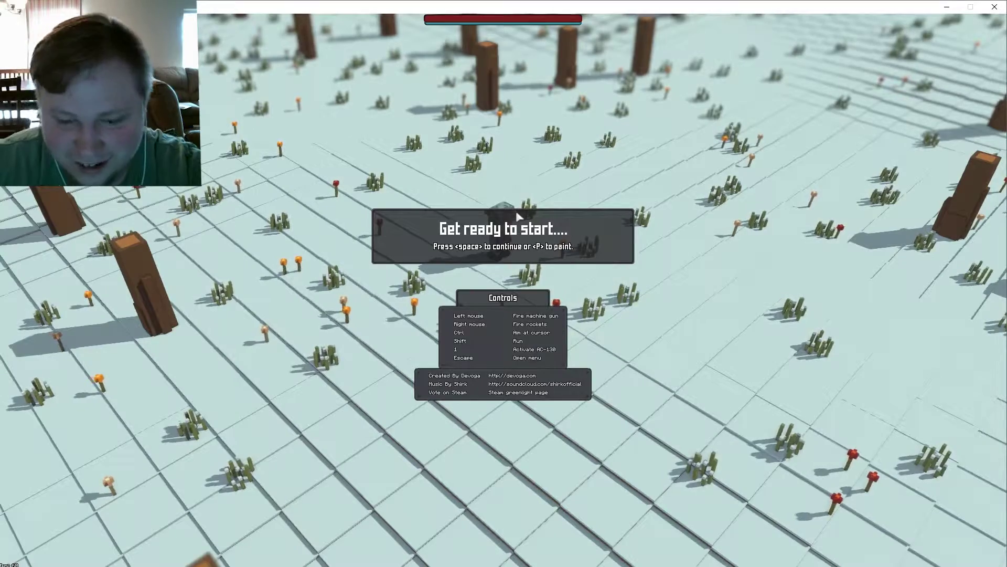
Dismiss the controls panel with Space so the soldier appears in the desert arena
key(space)
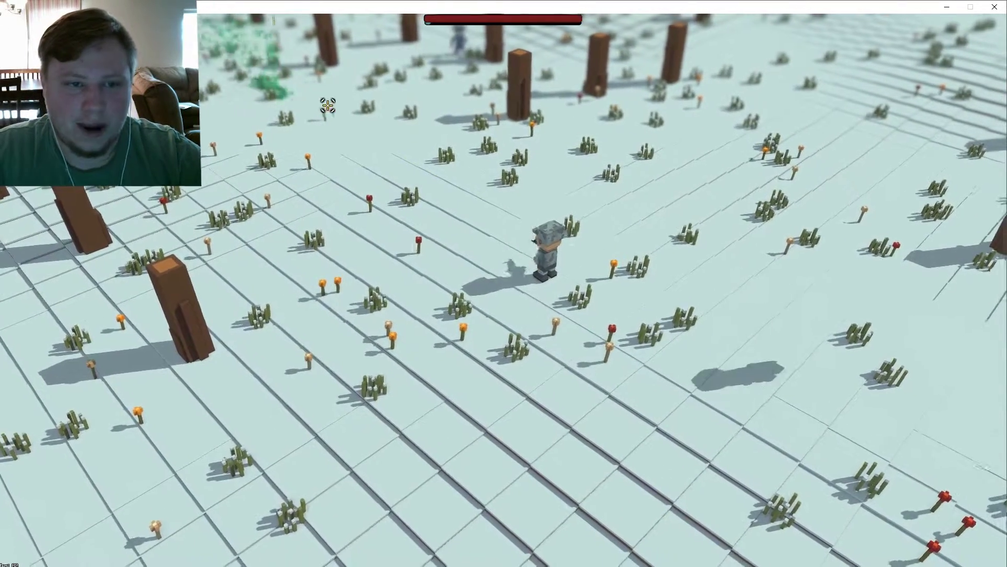
Run along the map edge and shoot the enemies on the right into green paint
key(w)
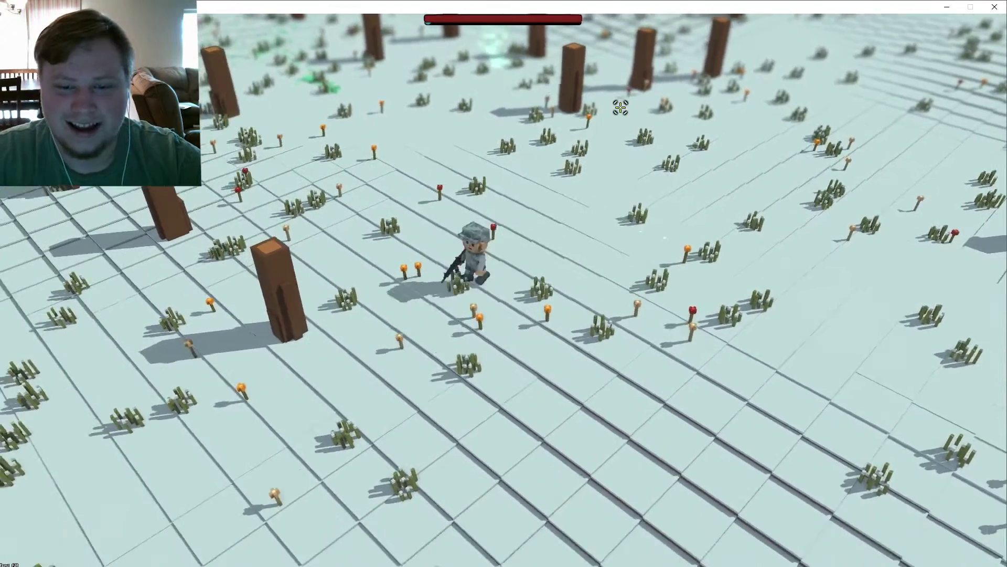
key(w)
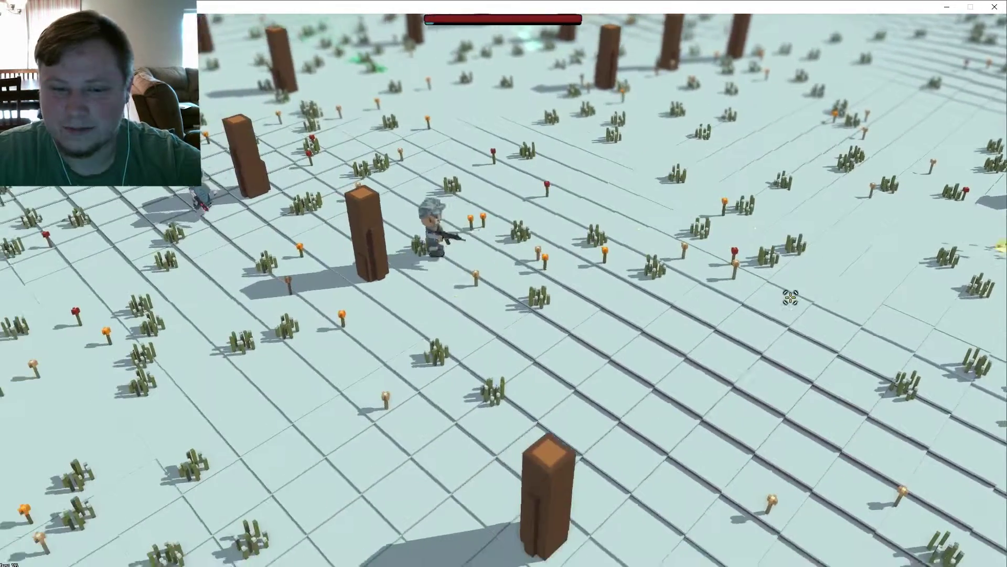
key(w)
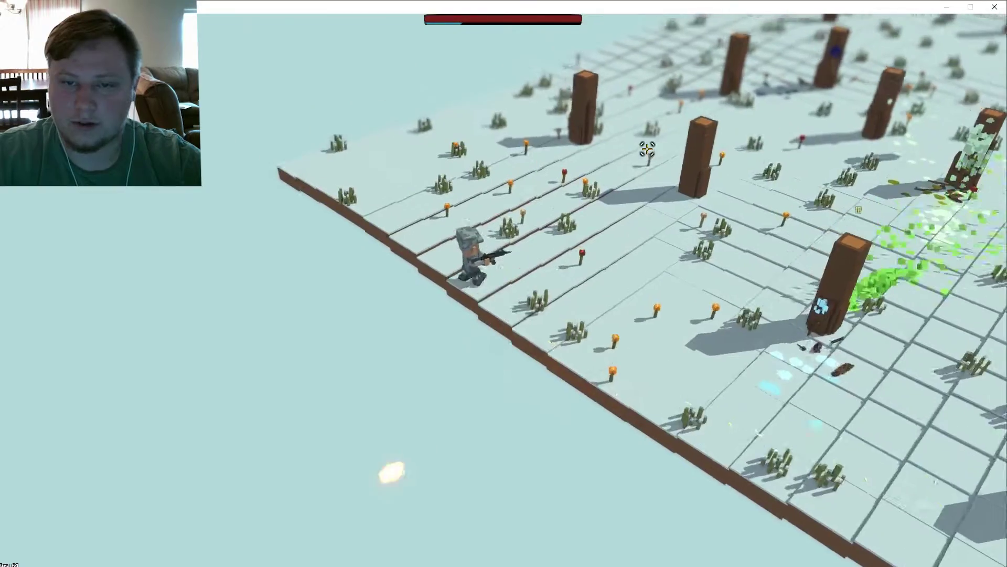
key(w)
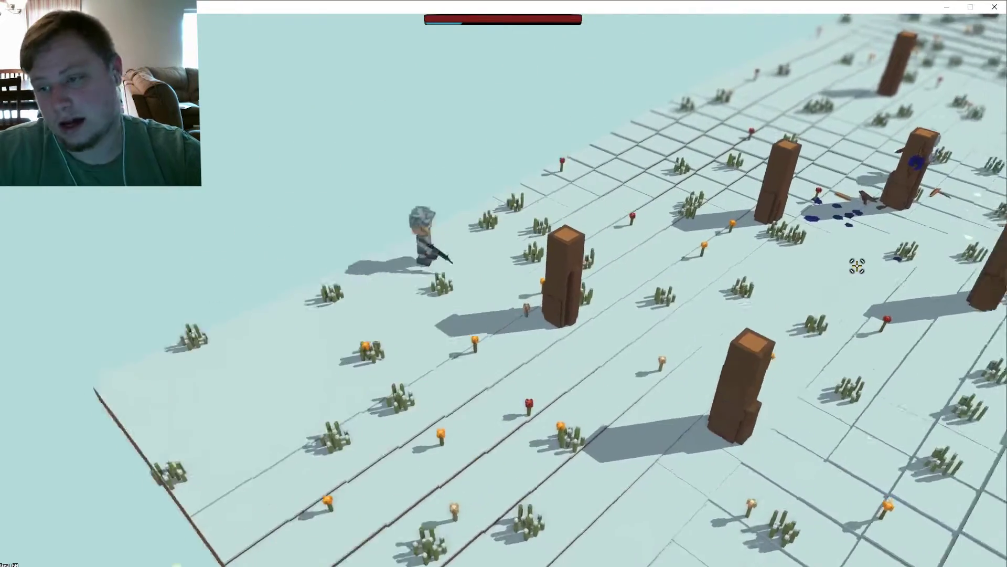
click(870, 233)
key(w)
click(869, 232)
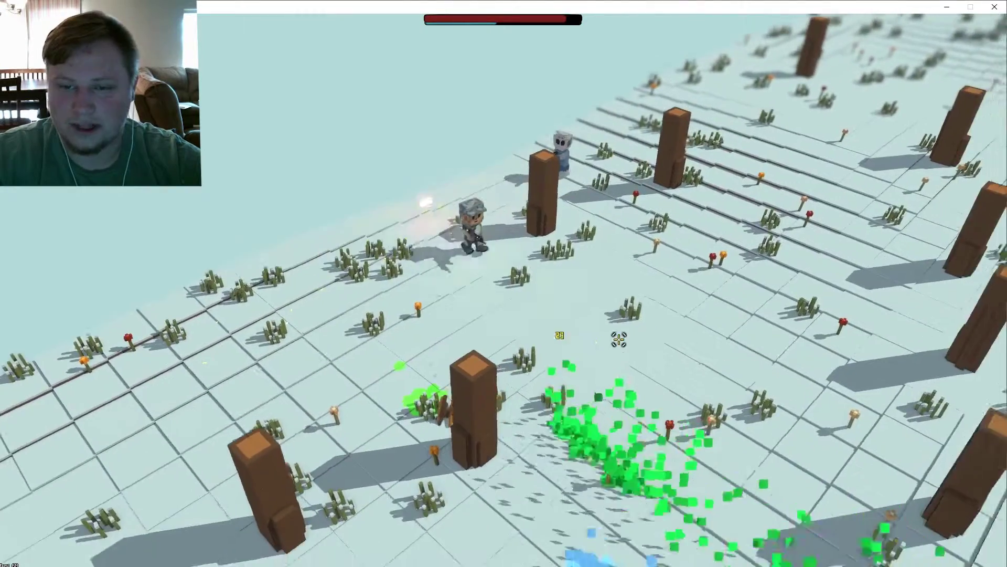
key(w)
Fight the enemies around the tree trunks, splattering them while repositioning
click(620, 339)
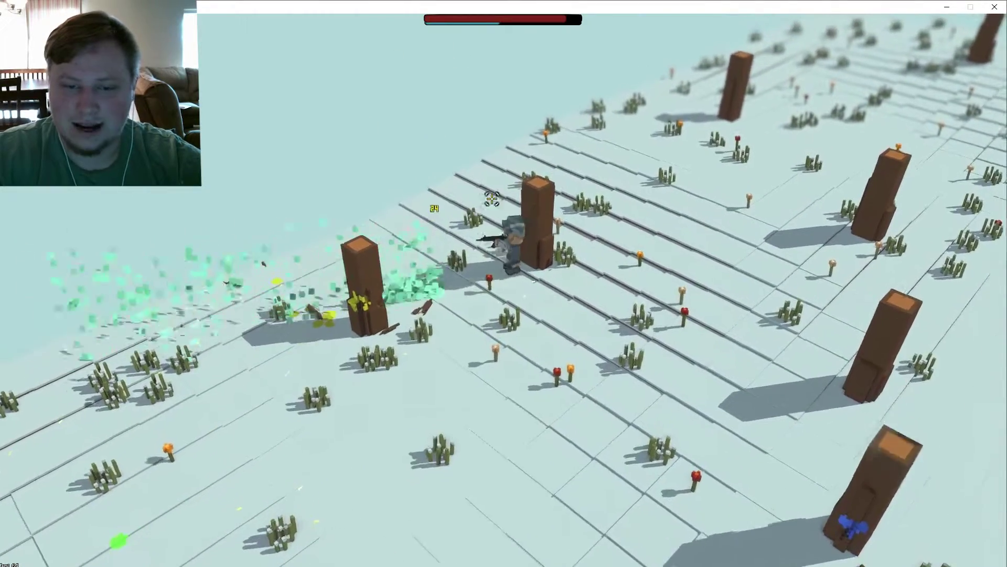
key(w)
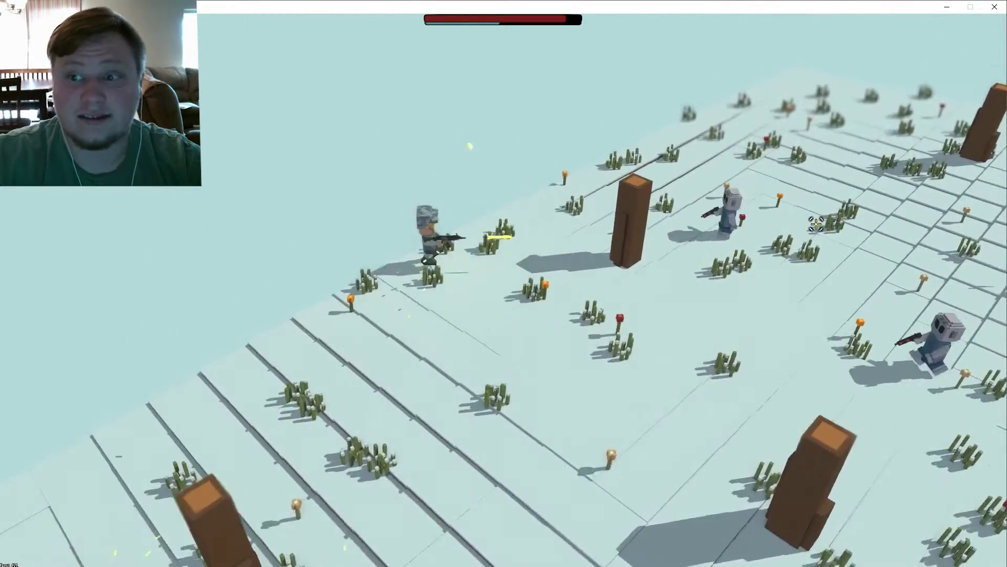
click(685, 259)
key(w)
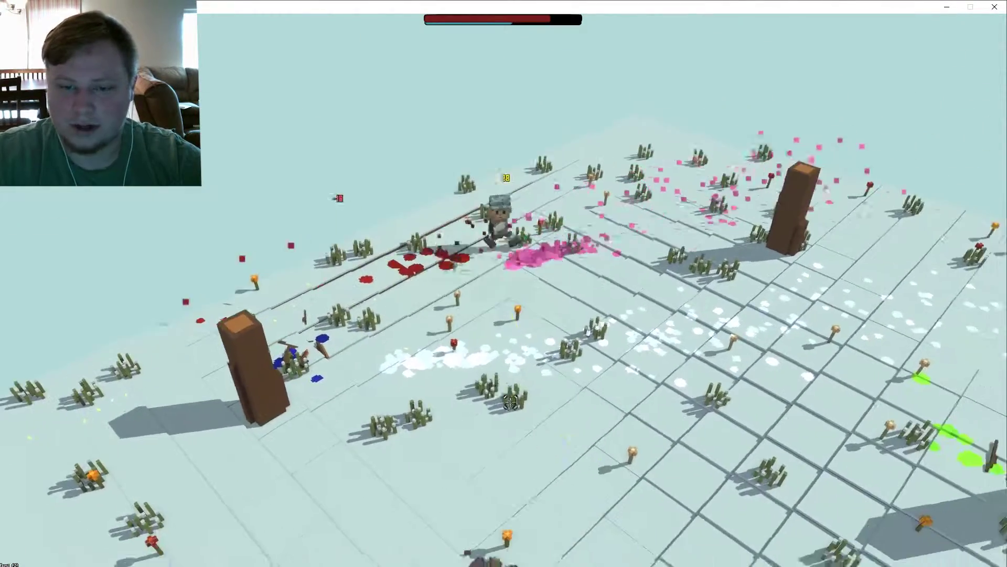
key(w)
click(586, 426)
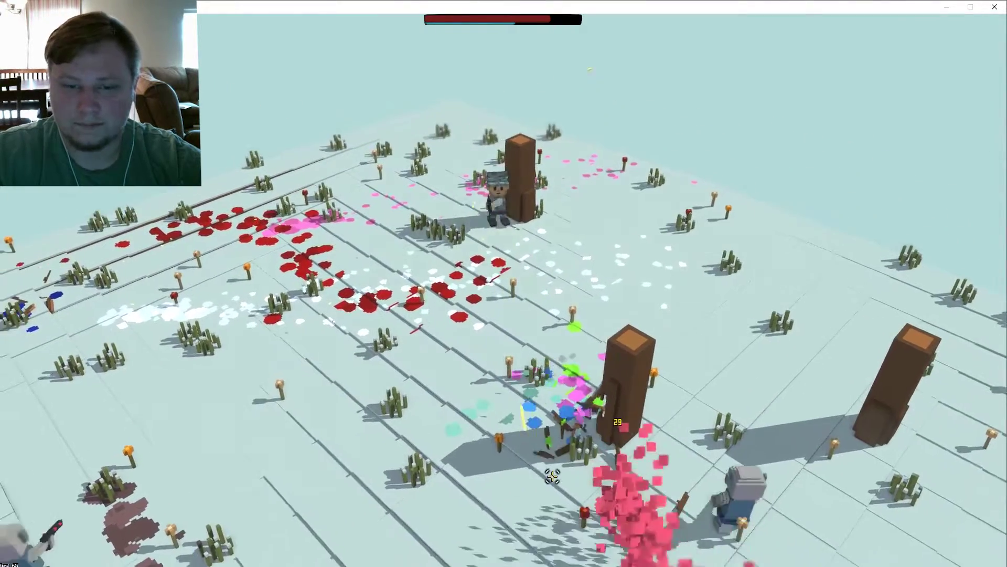
key(w)
click(585, 425)
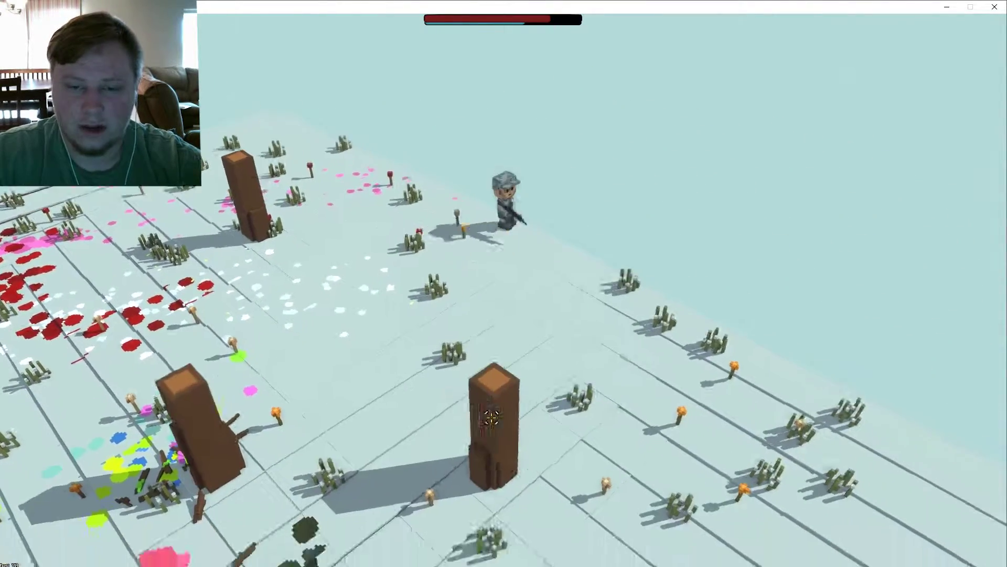
Cross the field past the building, bursting new enemies into blue paint
key(w)
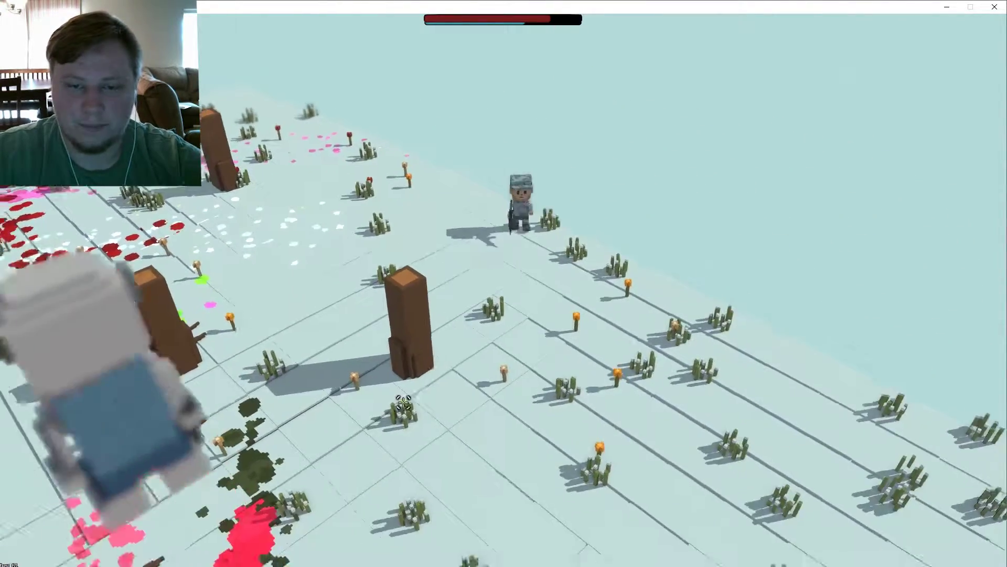
click(510, 478)
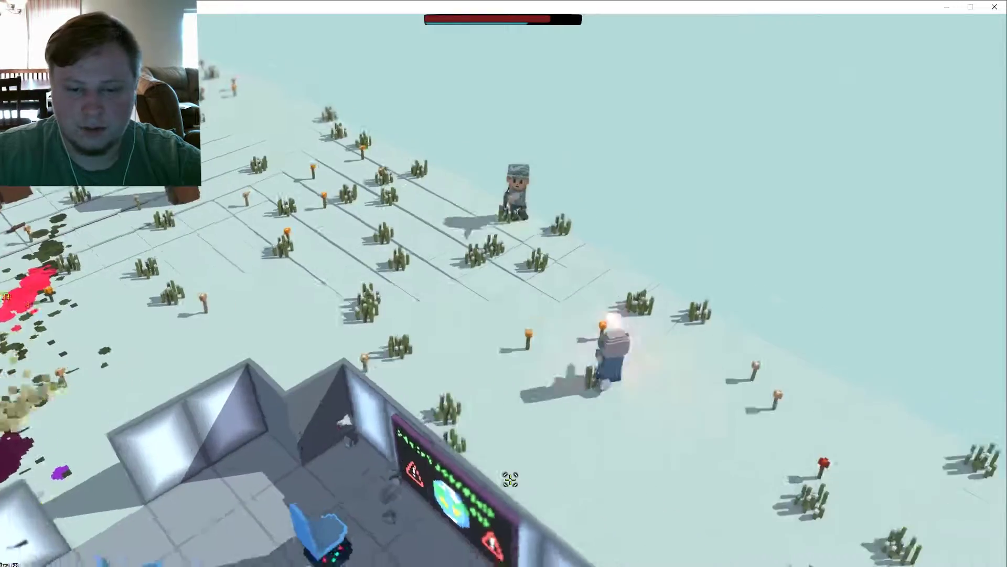
key(w)
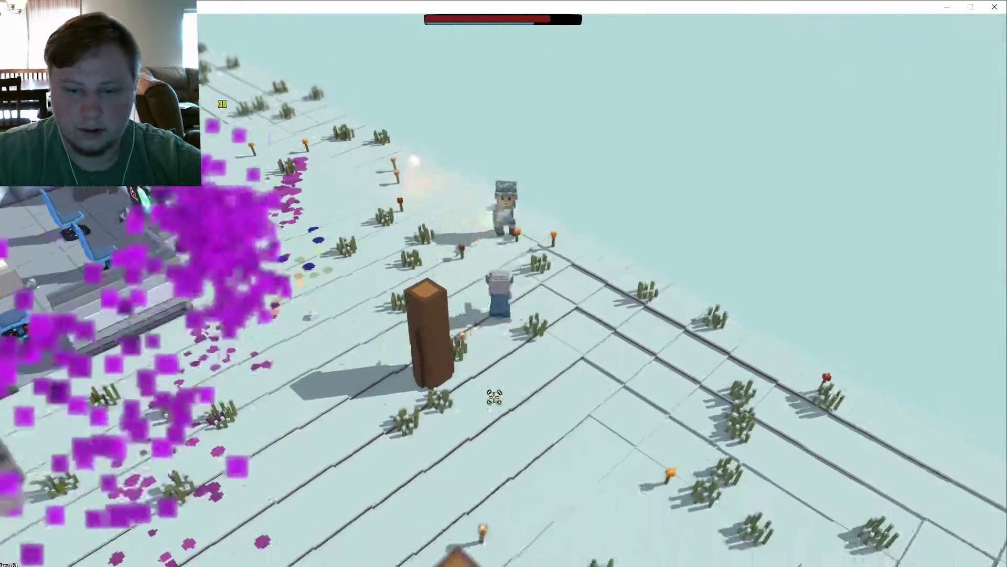
key(w)
click(494, 396)
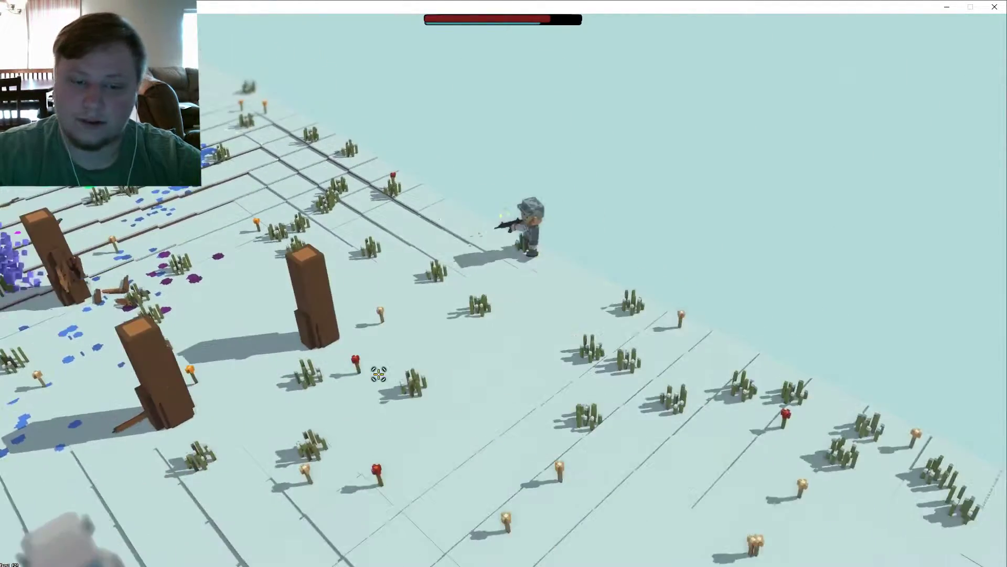
key(w)
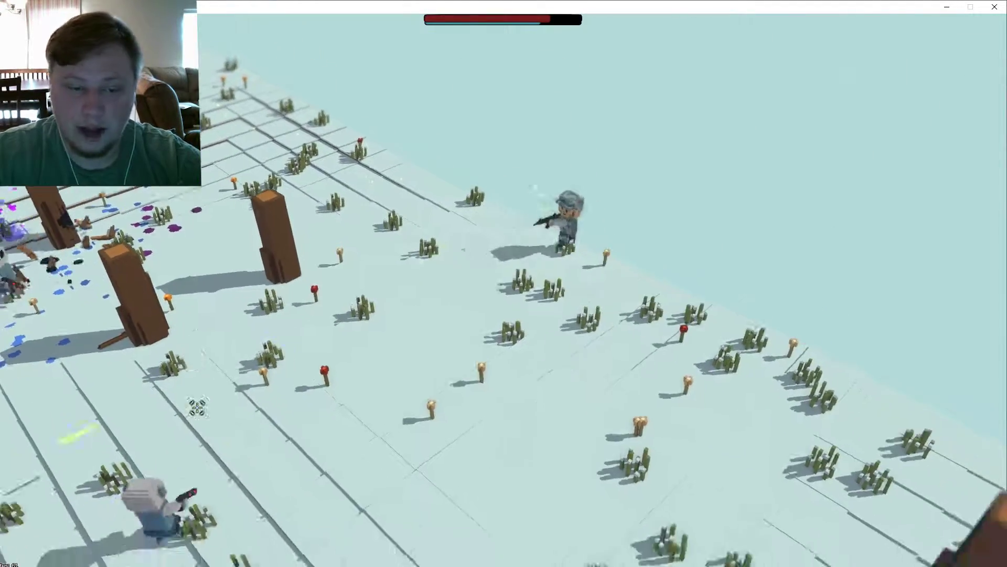
Shoot the enemies closing in from the lower left and ahead while dodging
click(379, 374)
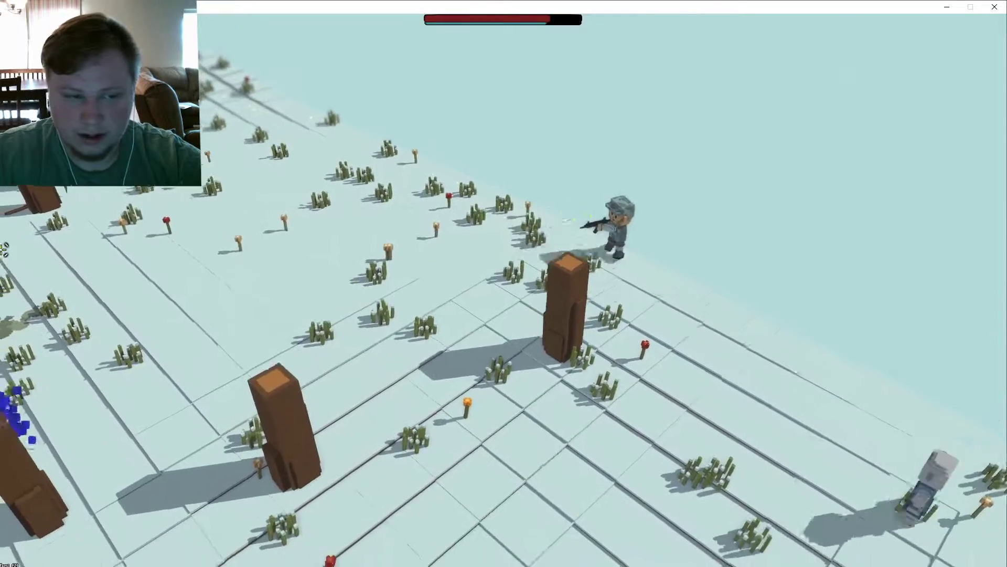
key(w)
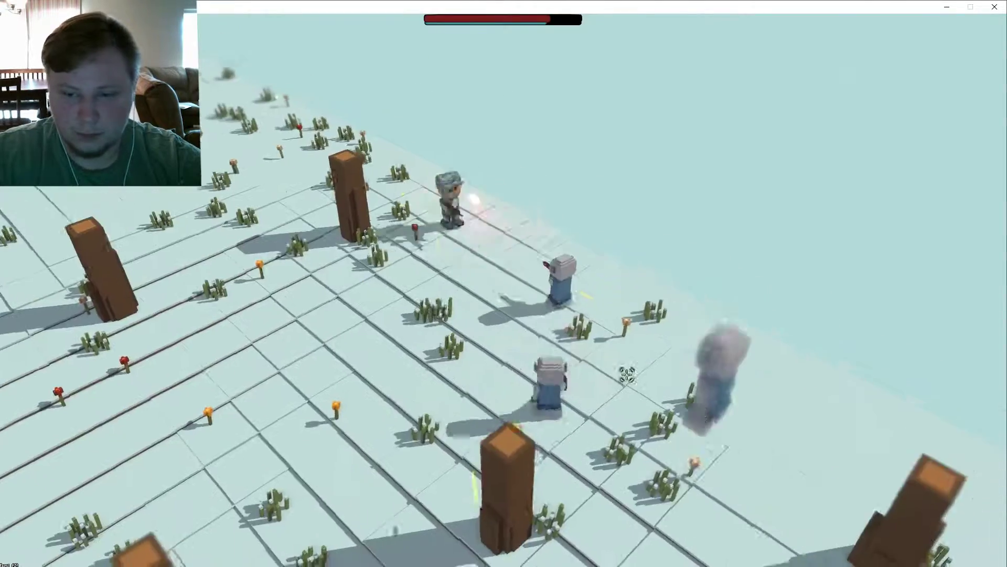
click(424, 188)
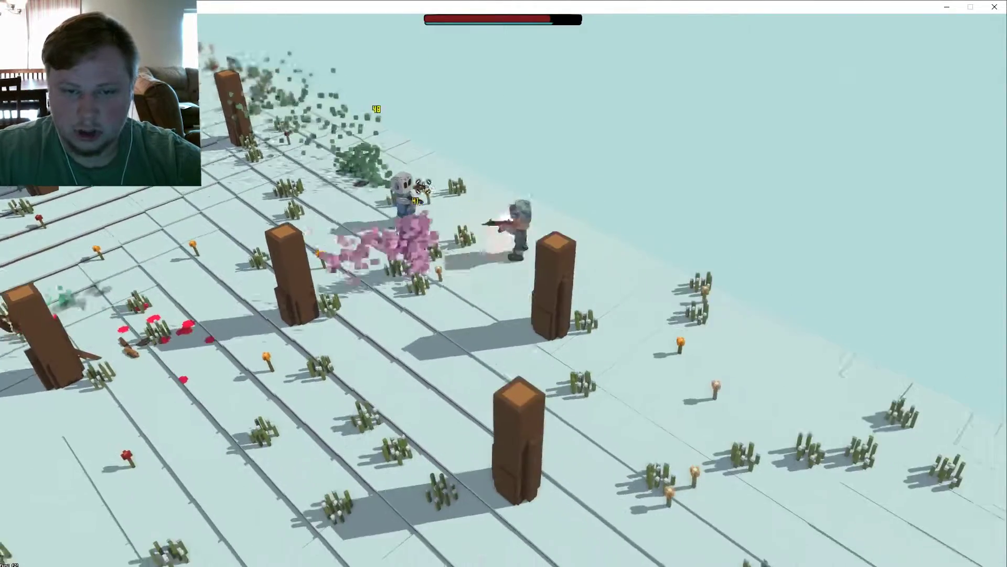
key(w)
click(356, 165)
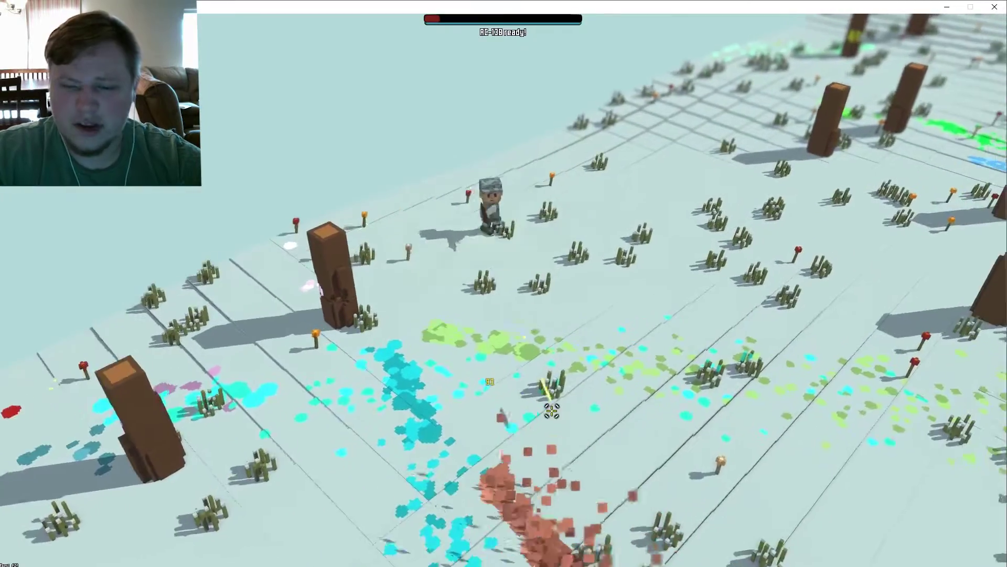
Walk the soldier forward between the tree trunks and across the field
key(w)
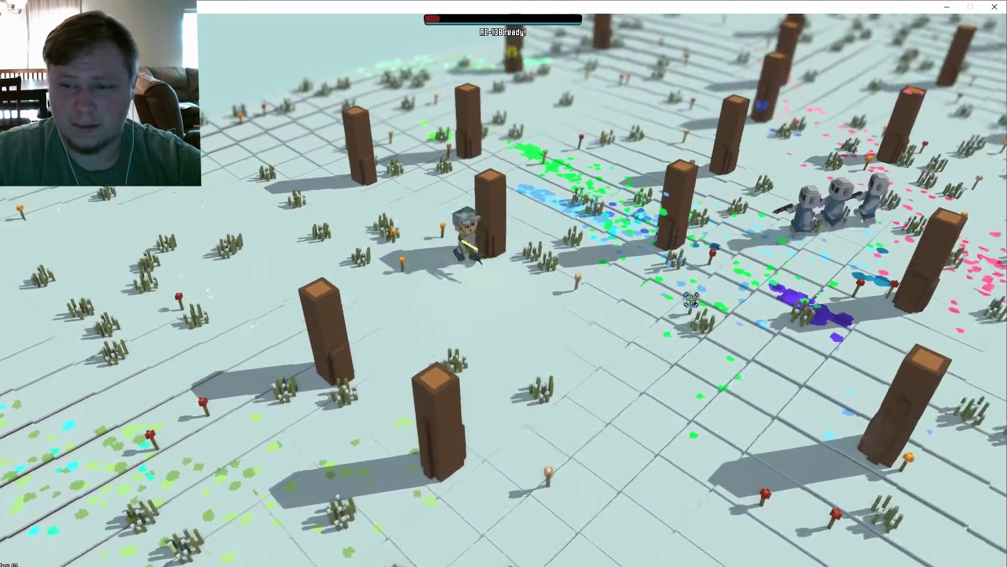
key(w)
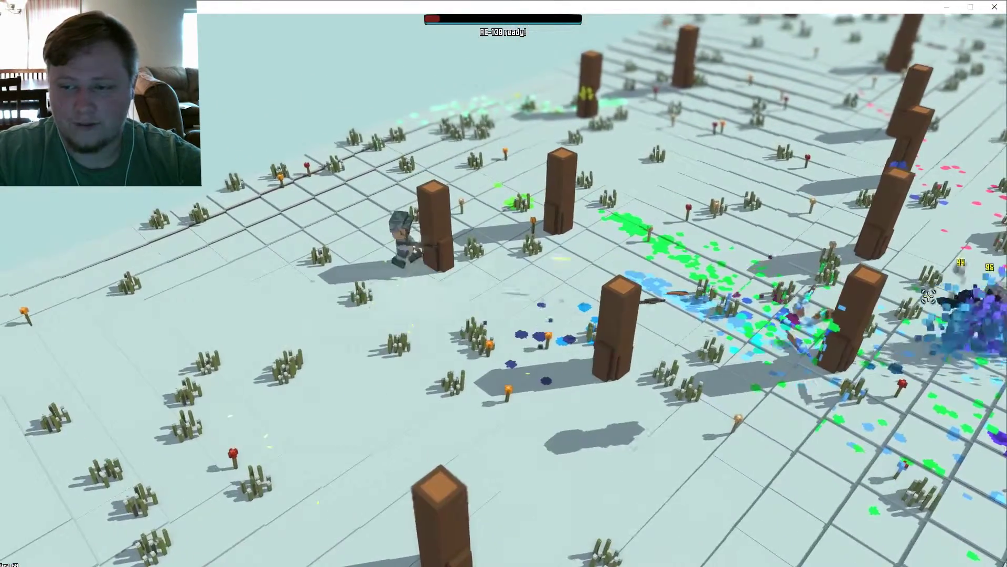
key(w)
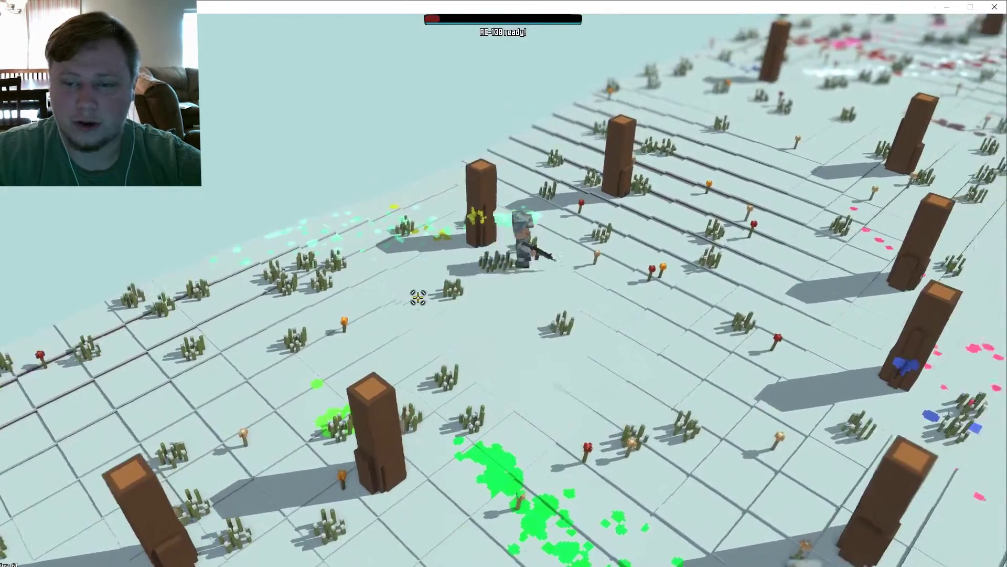
key(w)
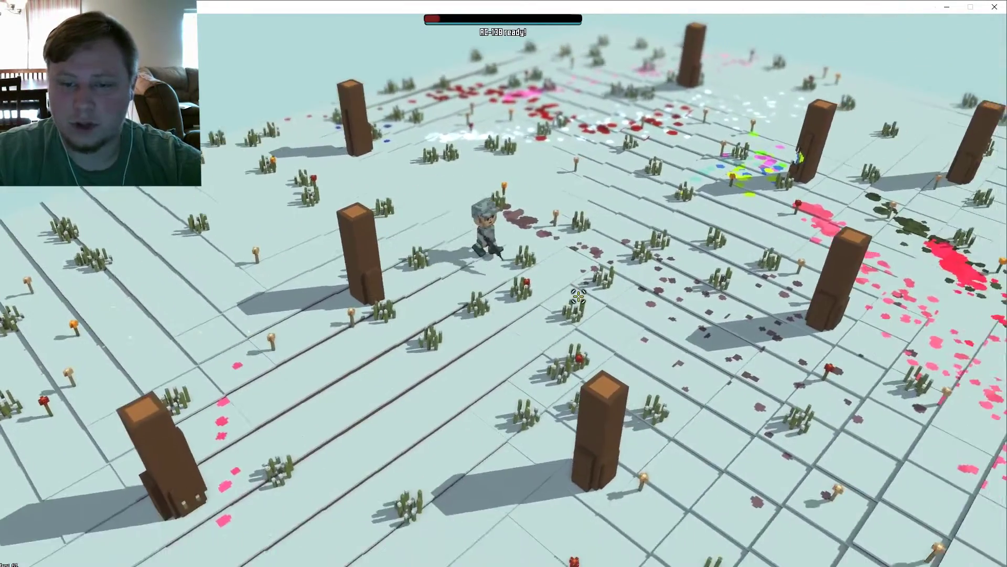
key(w)
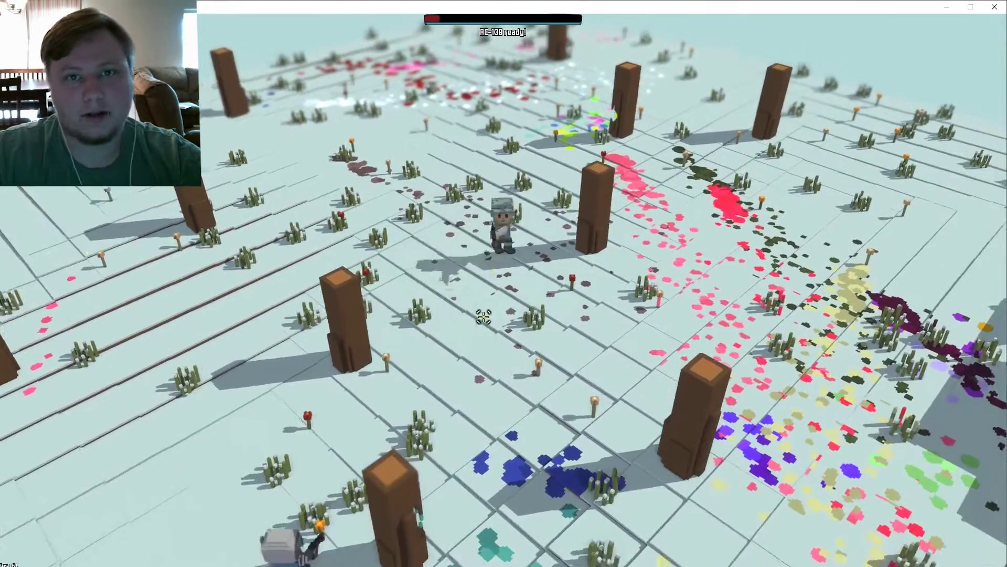
key(w)
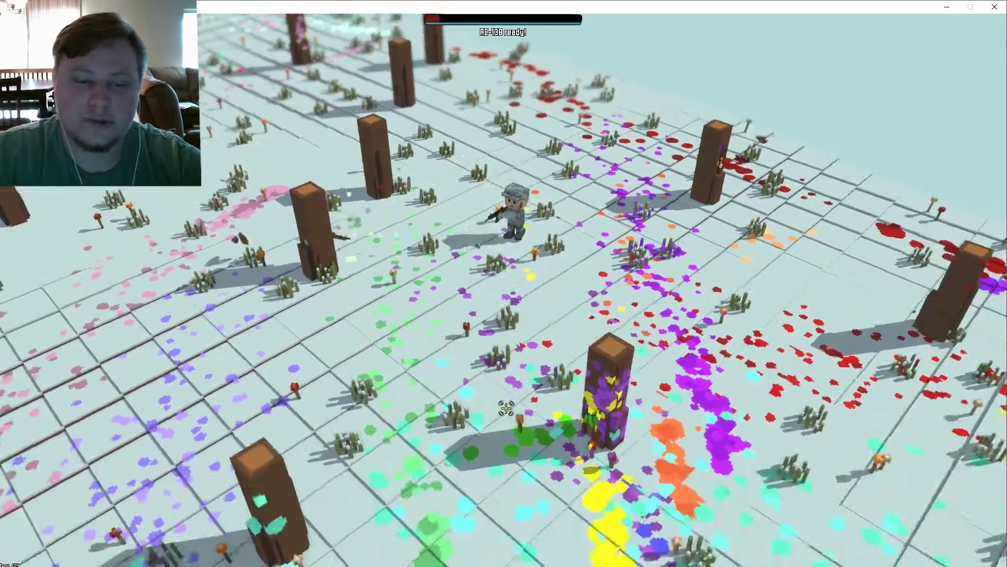
Walk back past the crater into the unpainted stretch near the map edge
key(s)
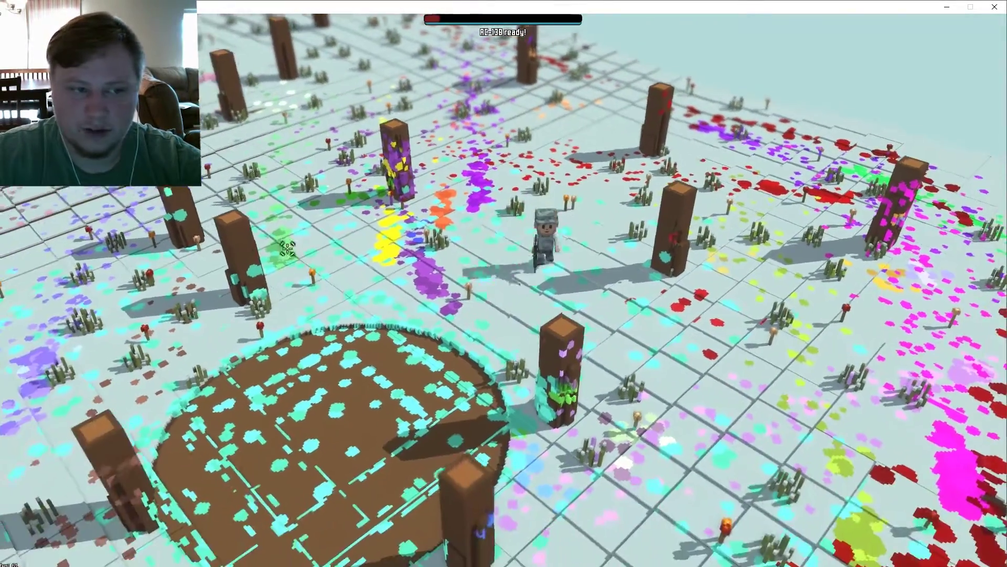
key(s)
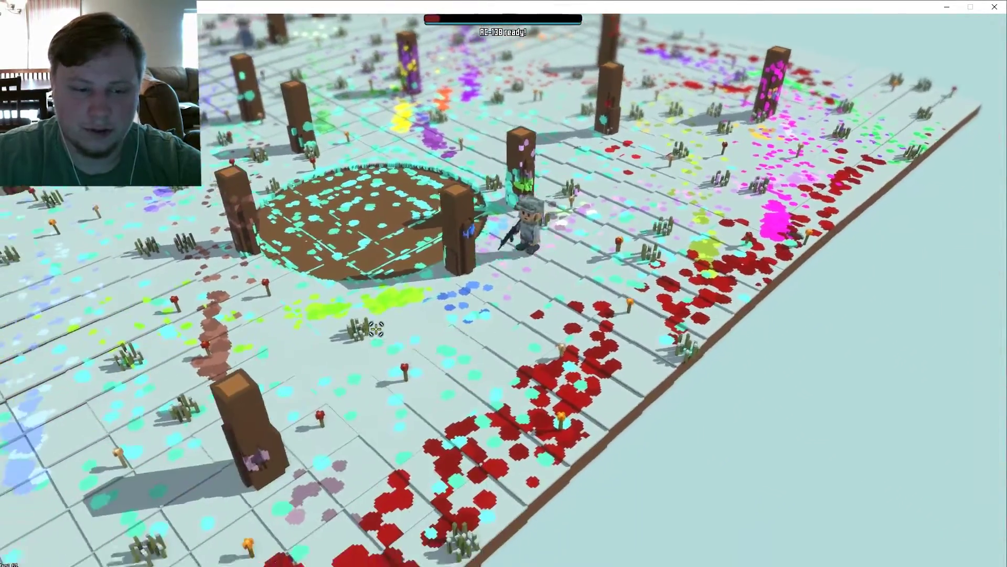
key(s)
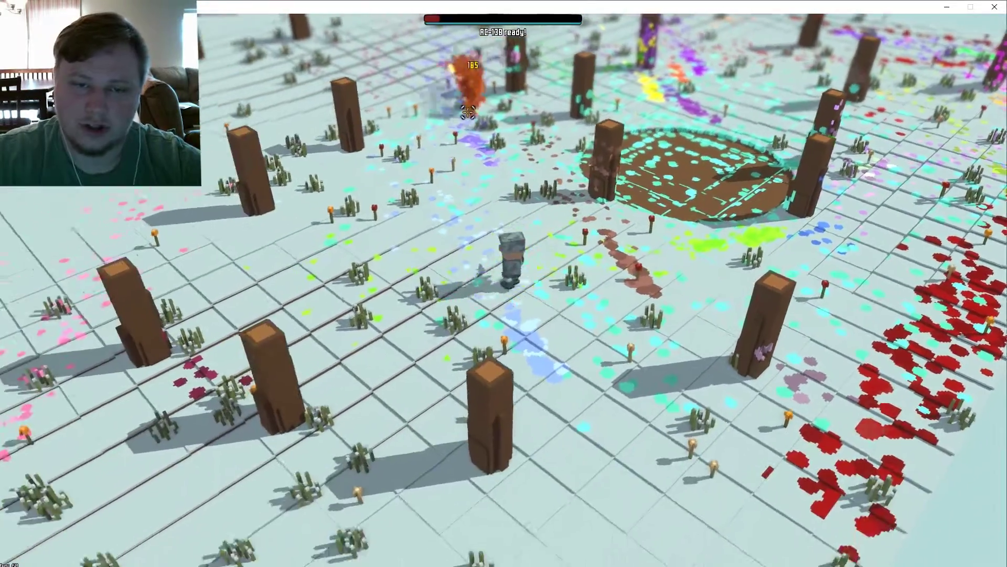
key(s)
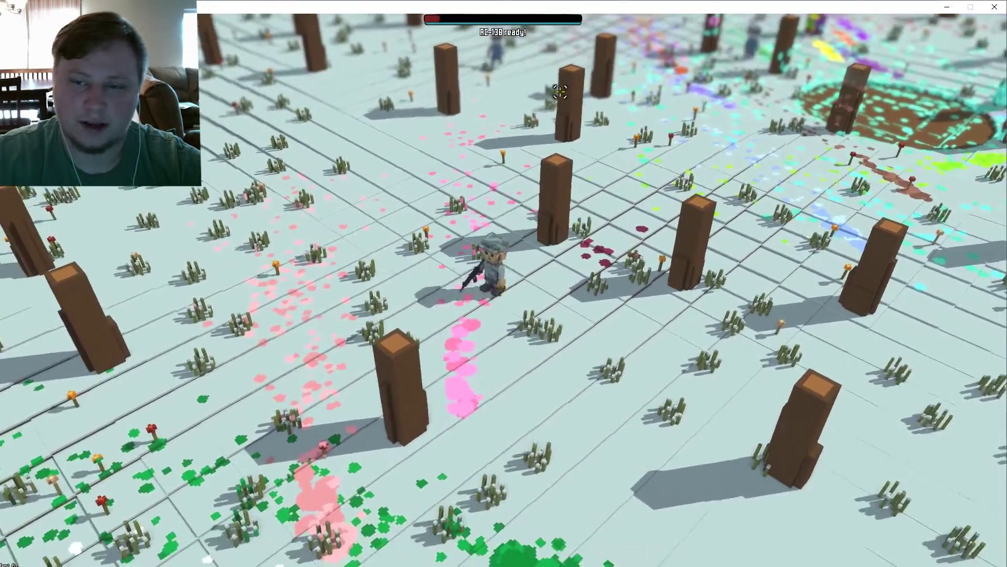
key(s)
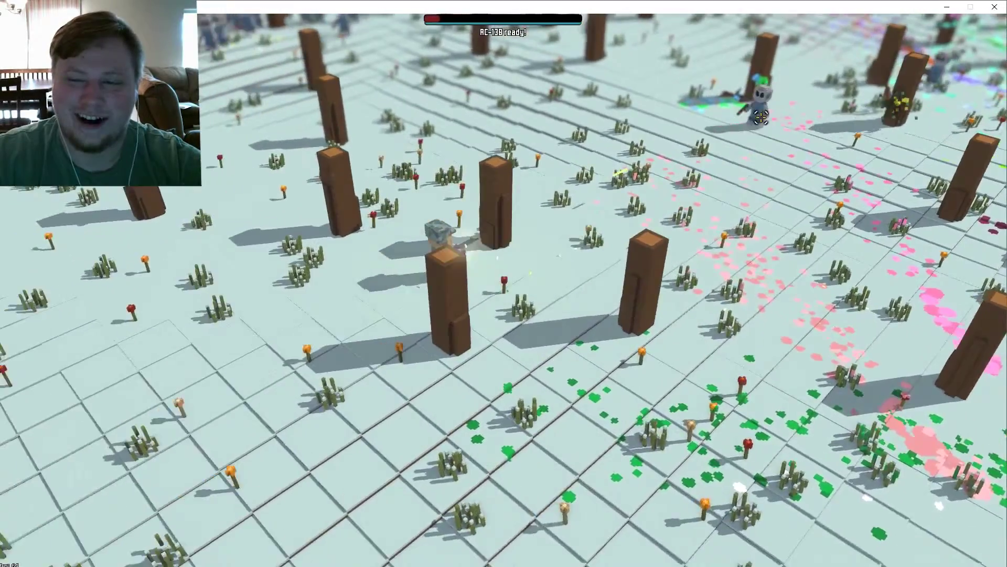
key(s)
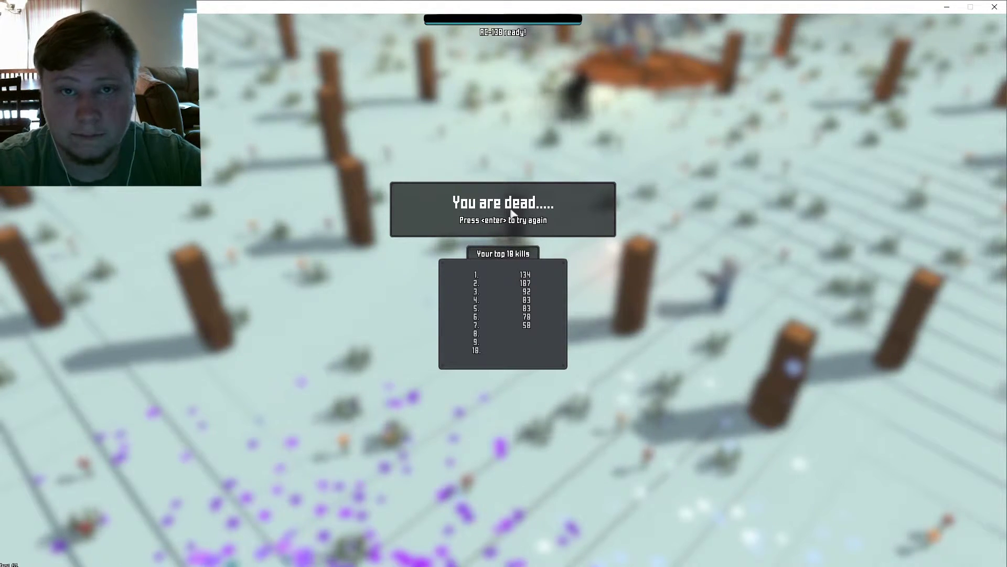
Restart the round and chase down and shoot the enemy at the upper right
key(Return)
key(Return)
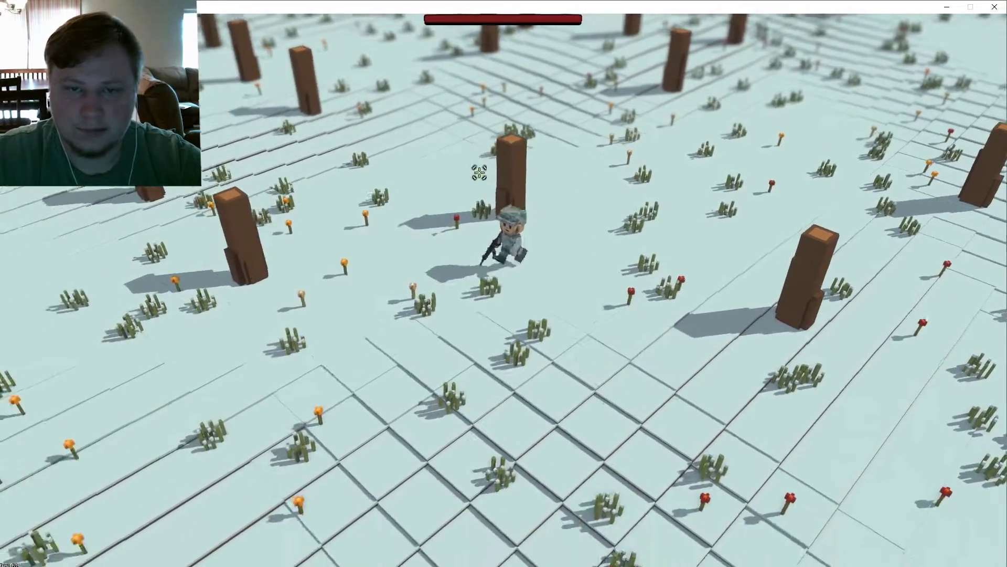
key(w)
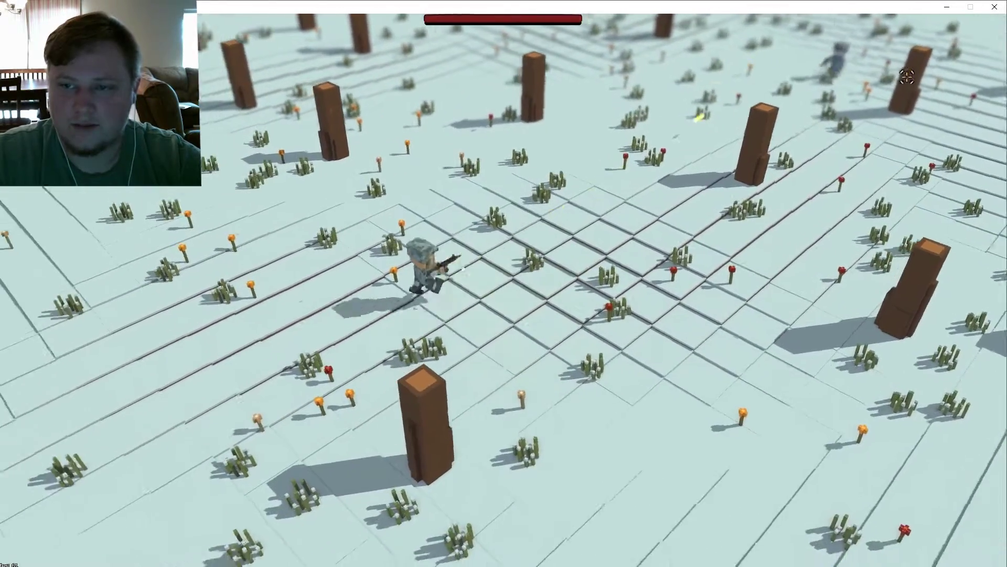
key(w)
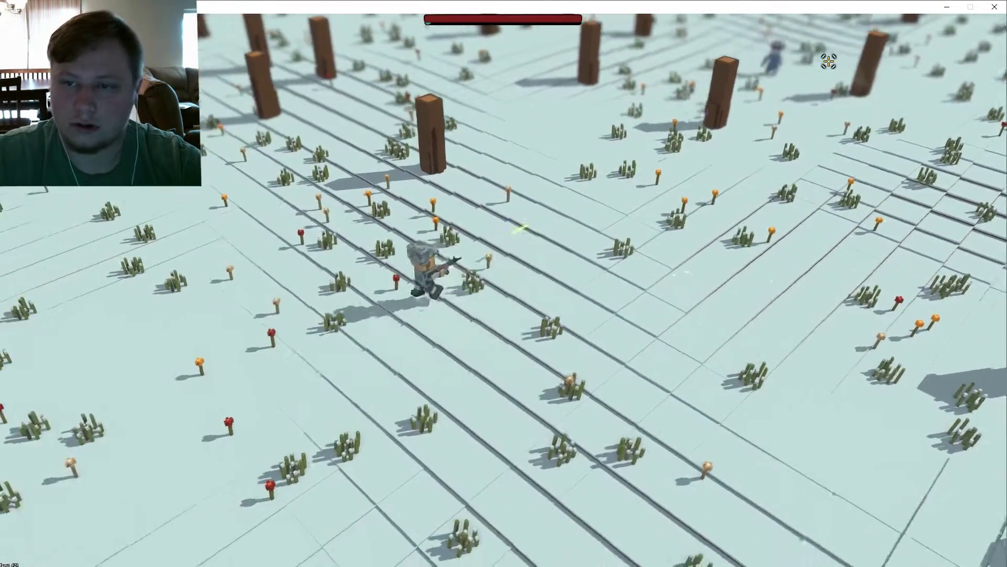
key(w)
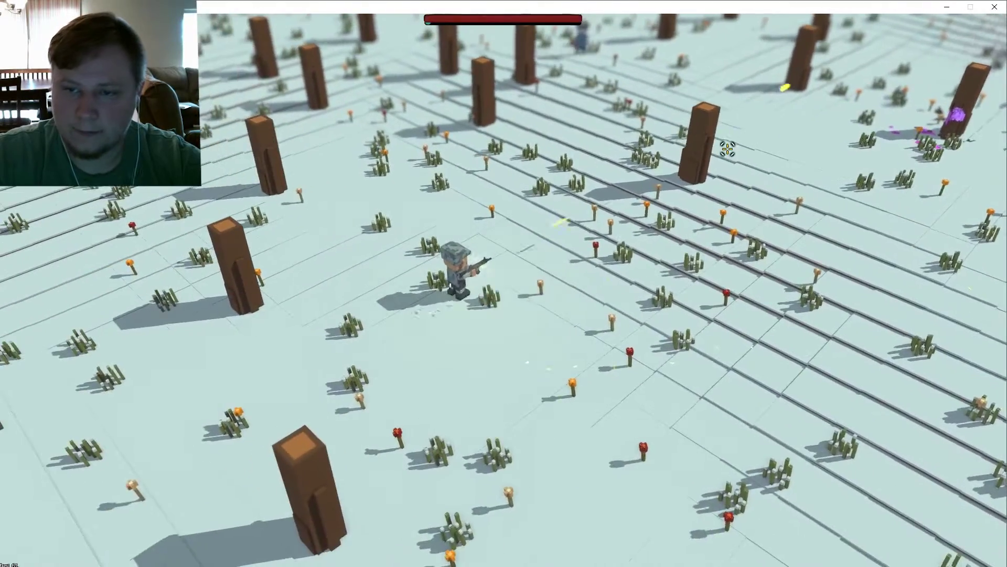
click(790, 161)
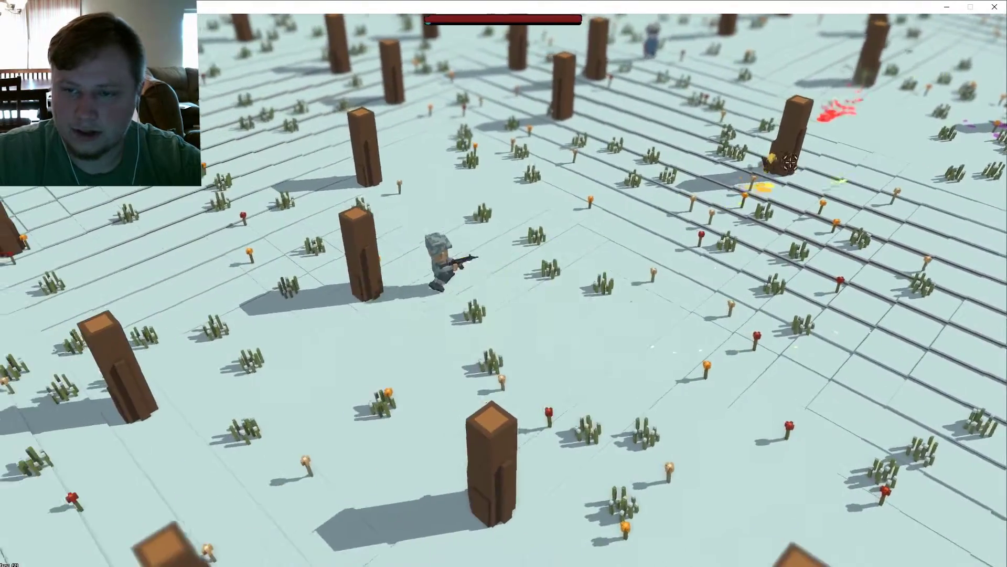
key(w)
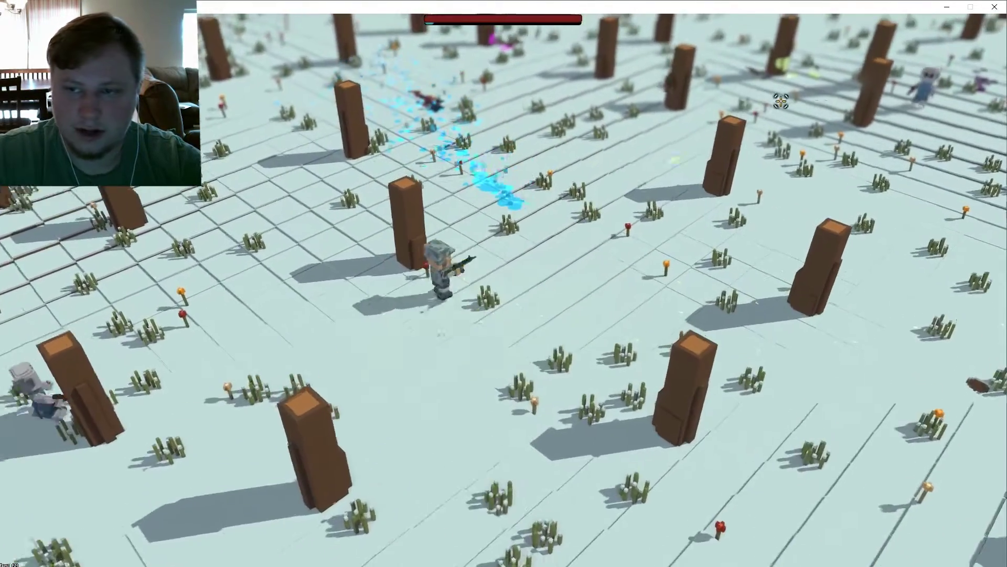
Shoot the enemy at the upper left, then run across the map toward its edge
key(w)
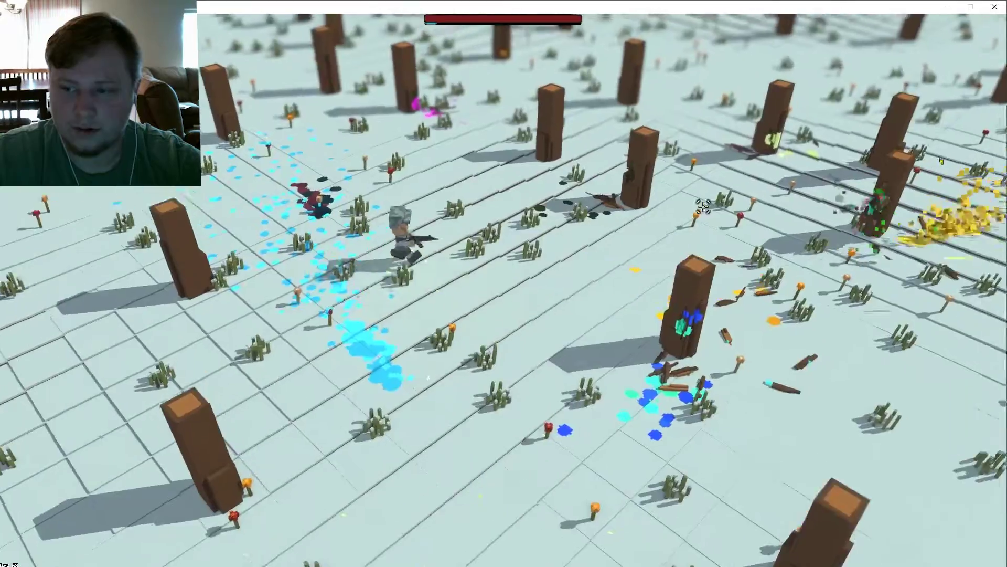
click(294, 223)
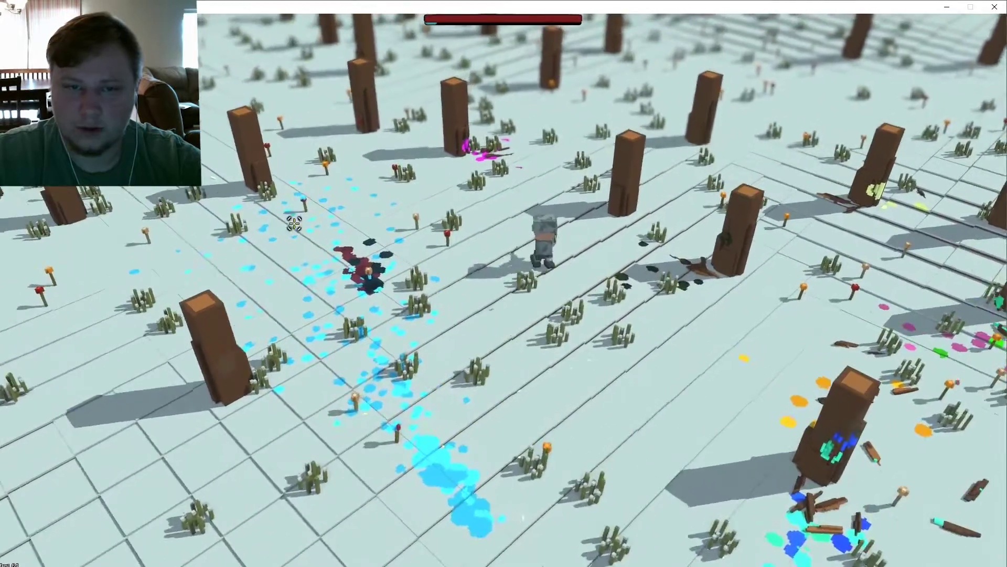
key(w)
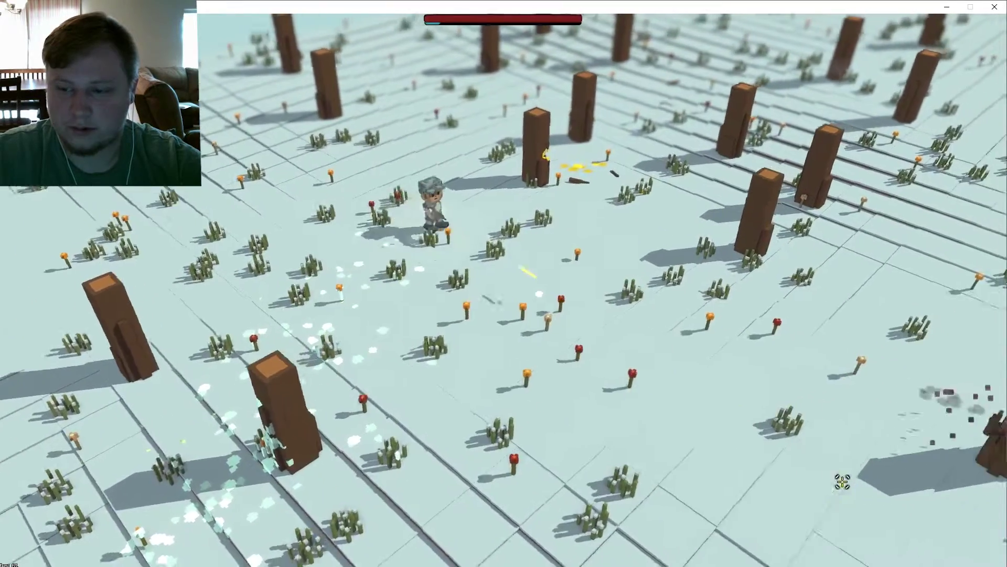
key(w)
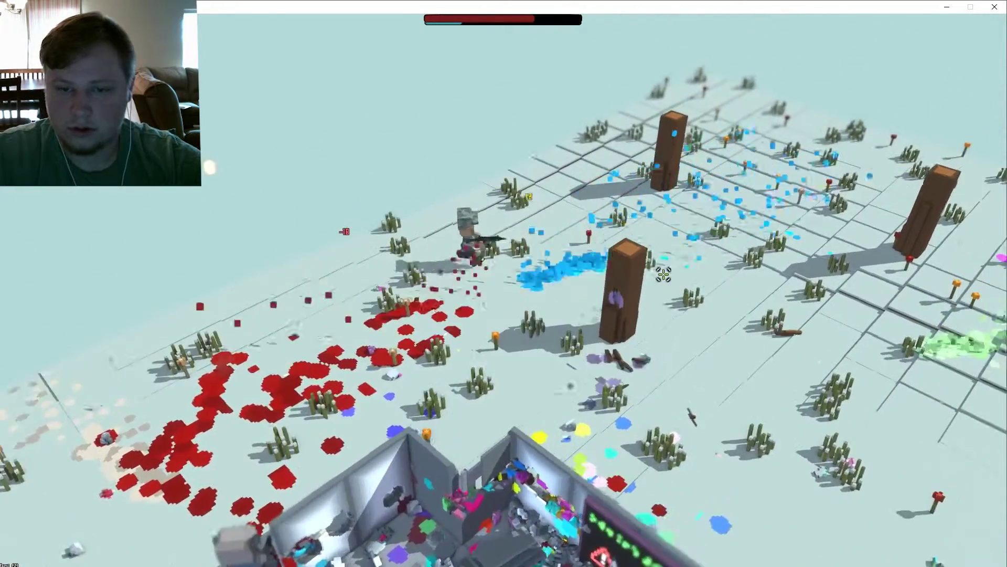
key(w)
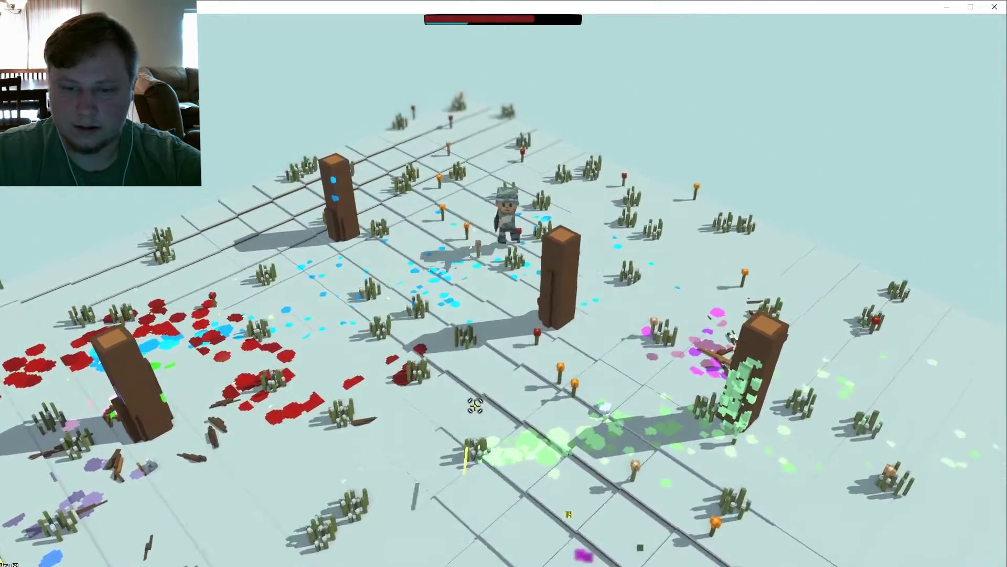
Fight off attackers along the platform edge, including enemies by the left trees
click(562, 383)
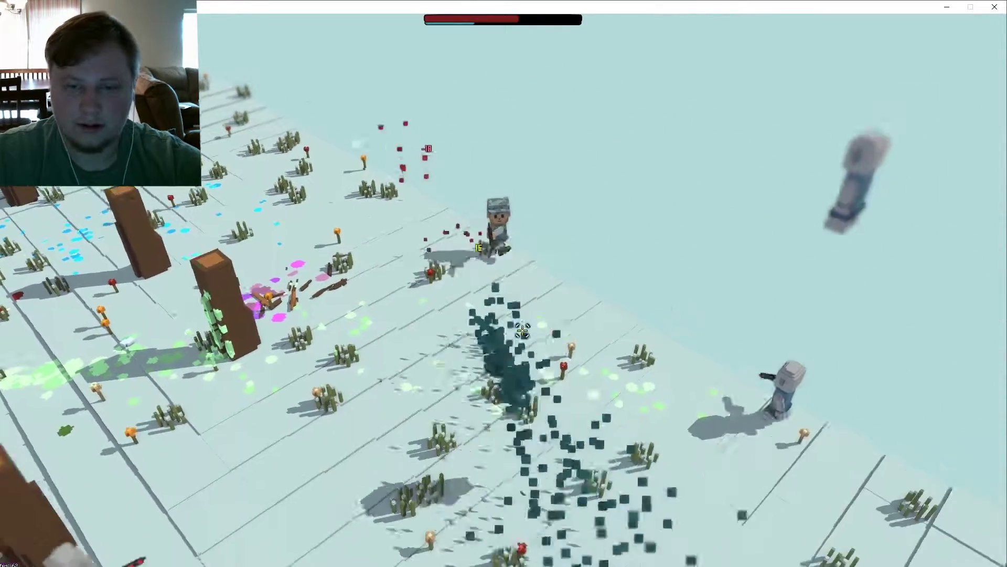
key(w)
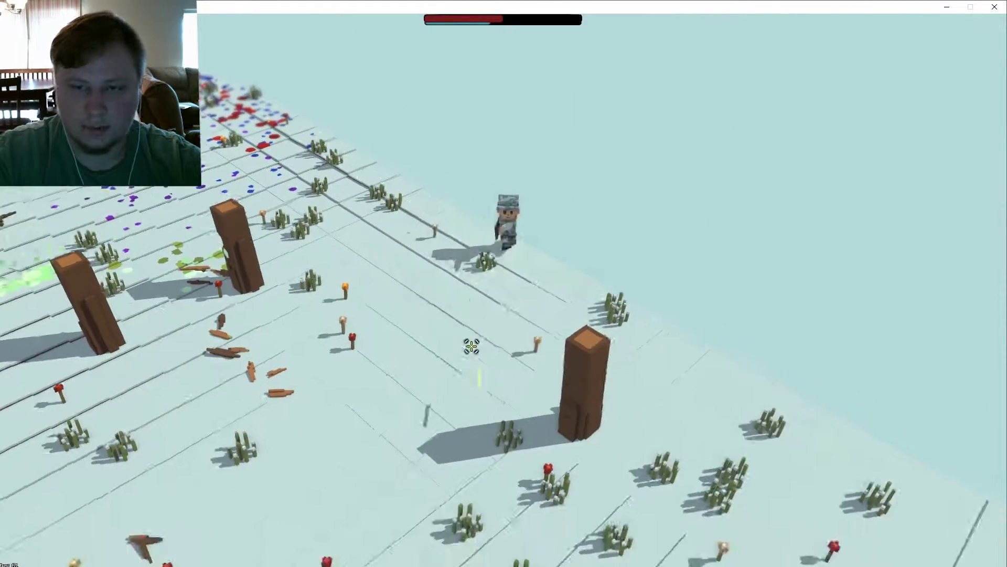
key(w)
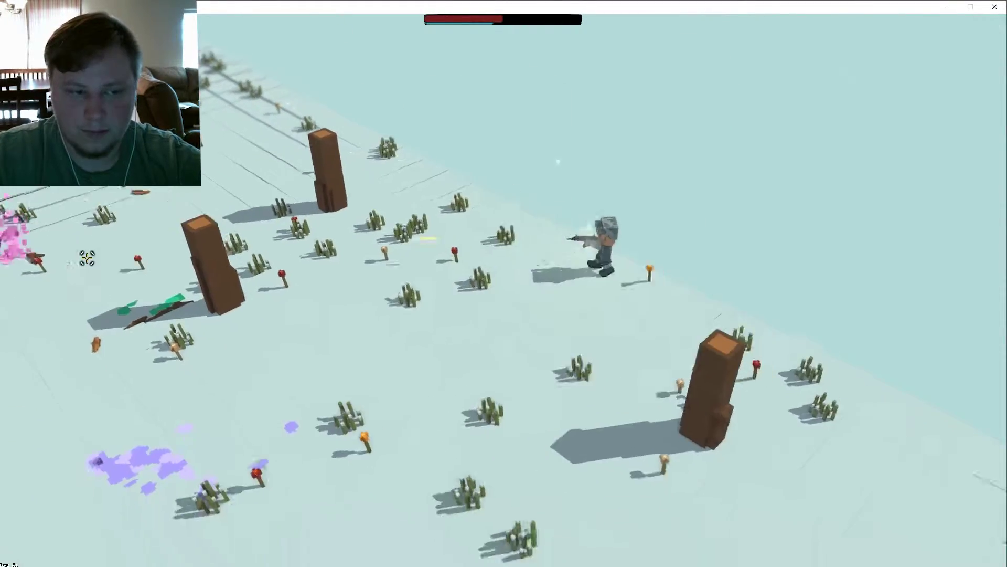
click(306, 368)
key(w)
click(311, 303)
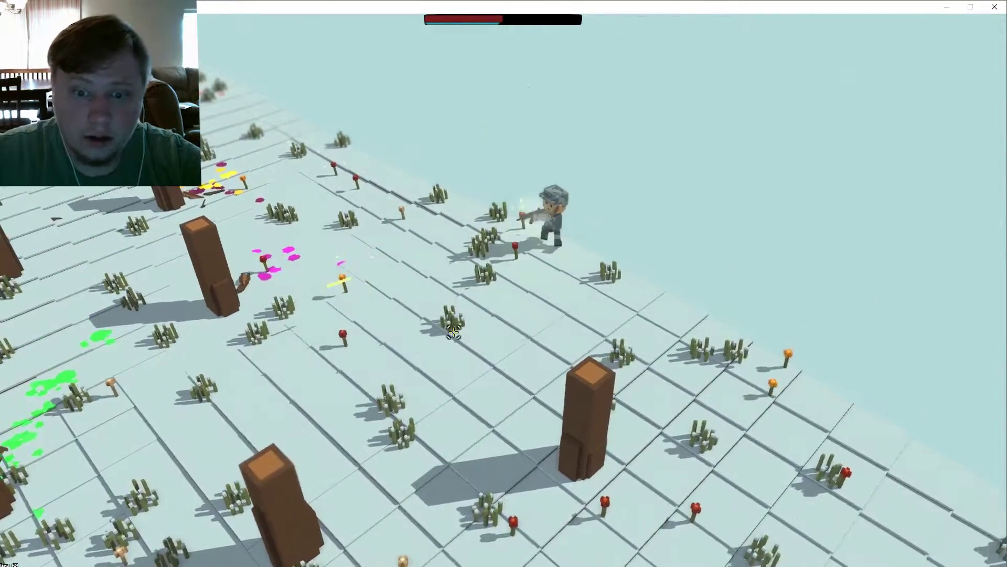
key(w)
Shoot the enemies near the centre, then walk along the platform edge
click(509, 409)
key(w)
click(509, 410)
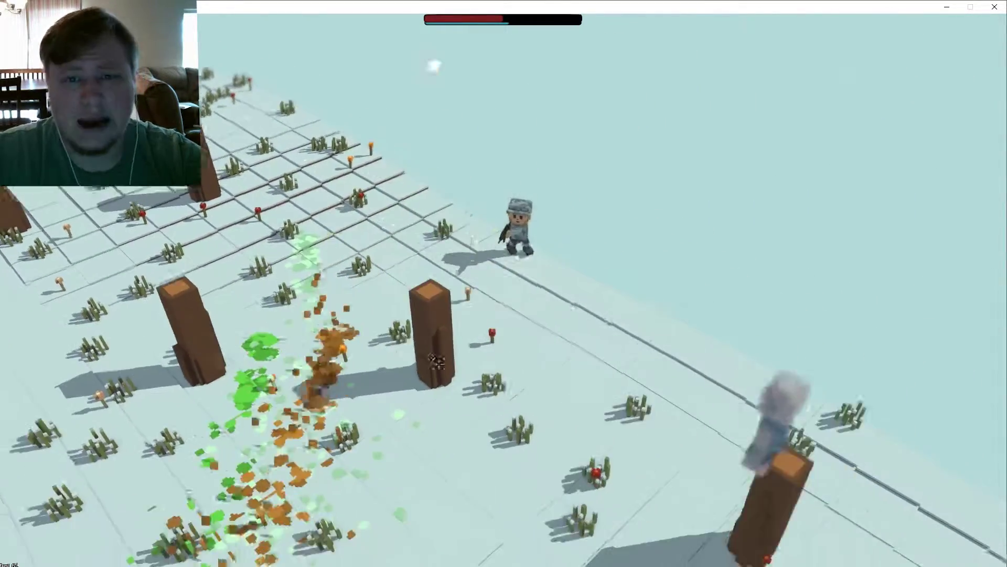
key(w)
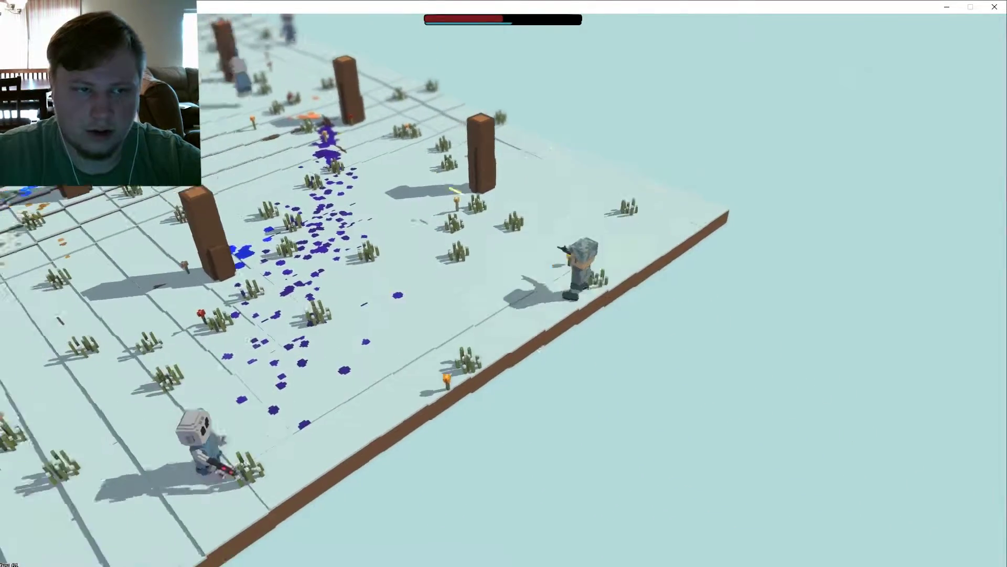
key(w)
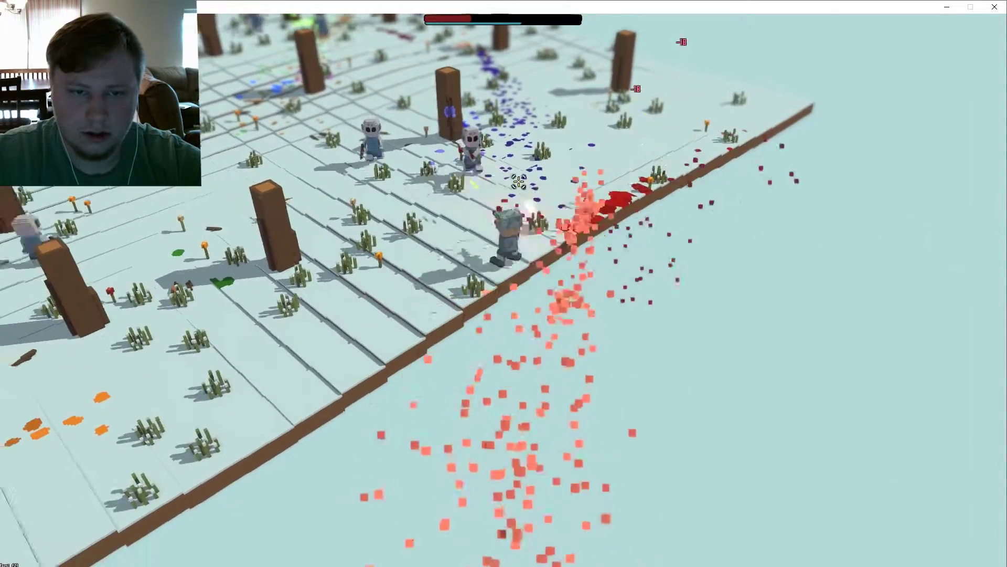
key(w)
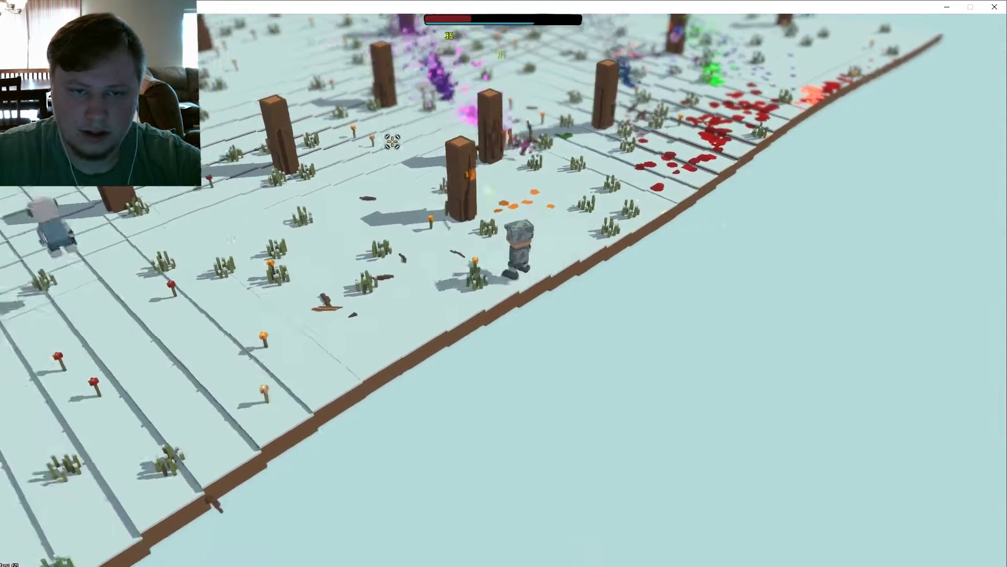
Fire at the enemies ahead while advancing toward the trees
click(520, 91)
key(w)
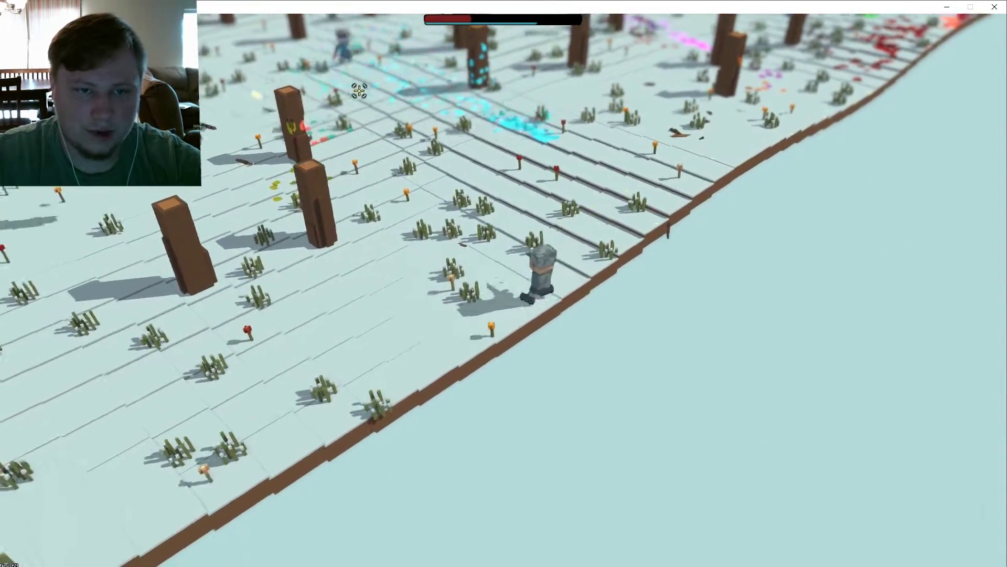
click(475, 133)
key(w)
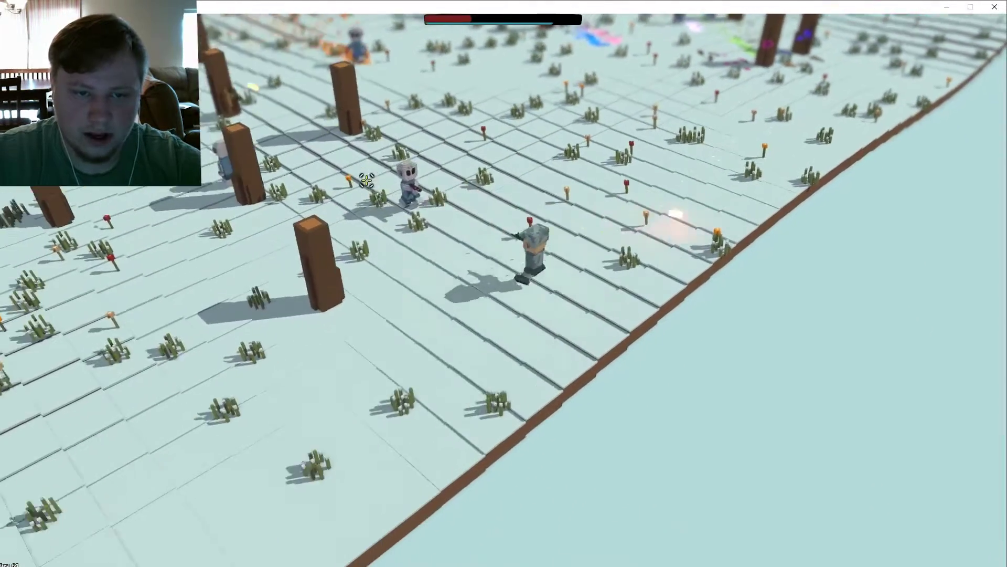
key(w)
click(497, 316)
Fight across the open field and near the map edge until the soldier is killed
key(w)
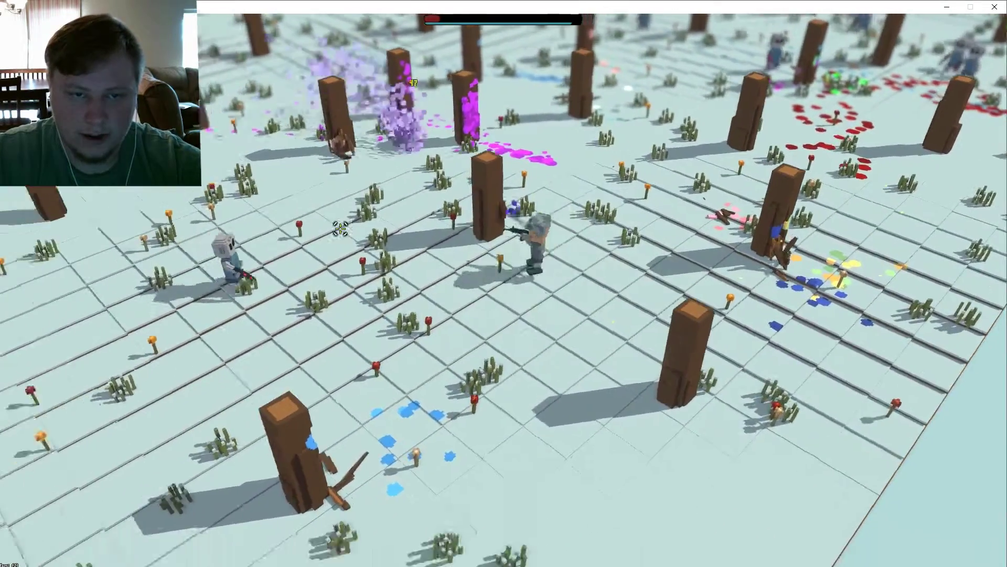
key(w)
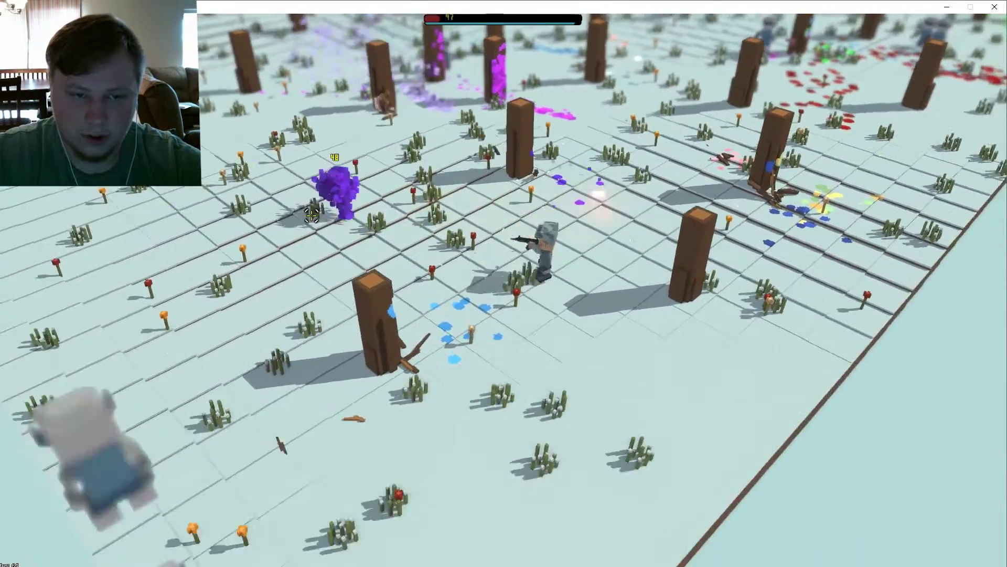
click(597, 519)
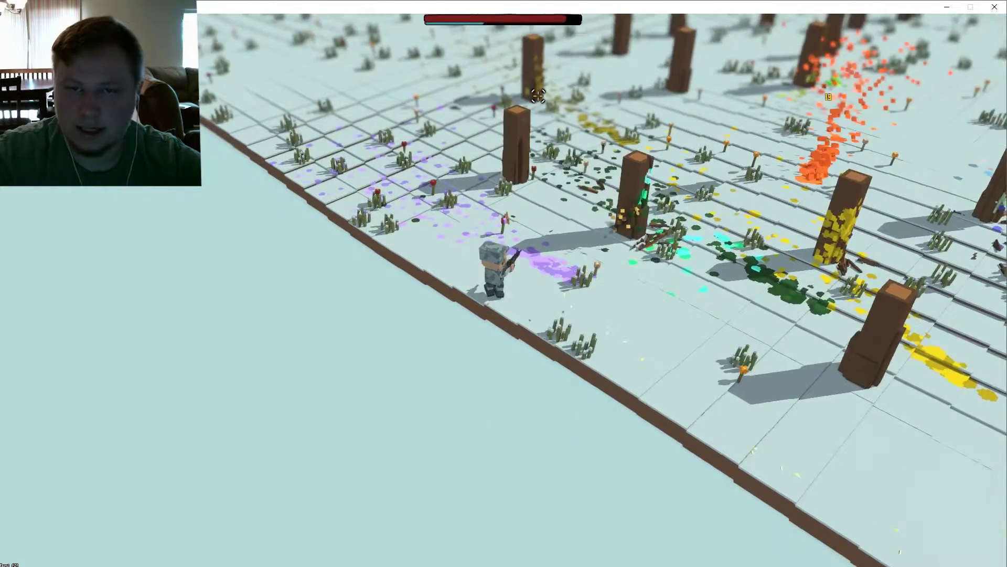
key(w)
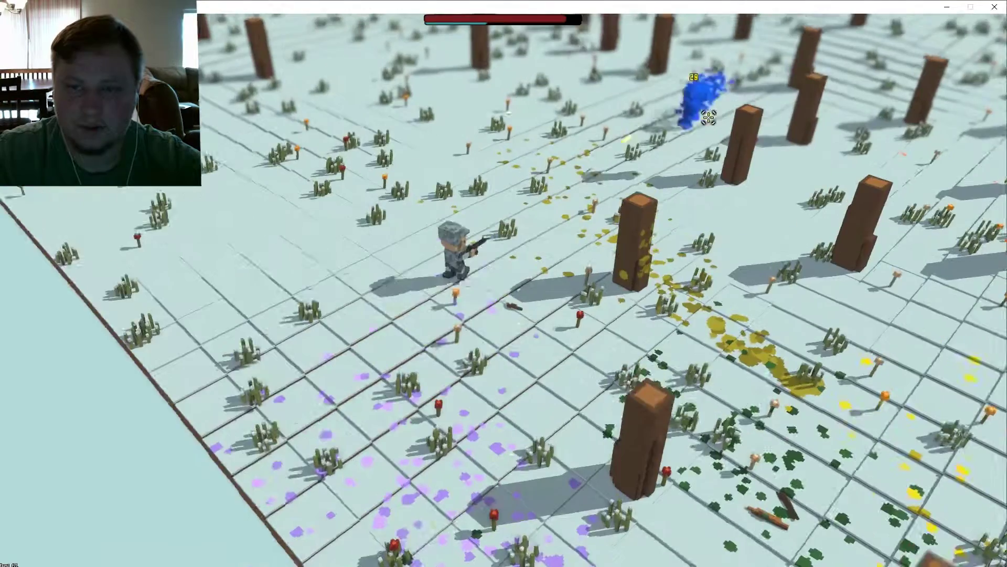
key(w)
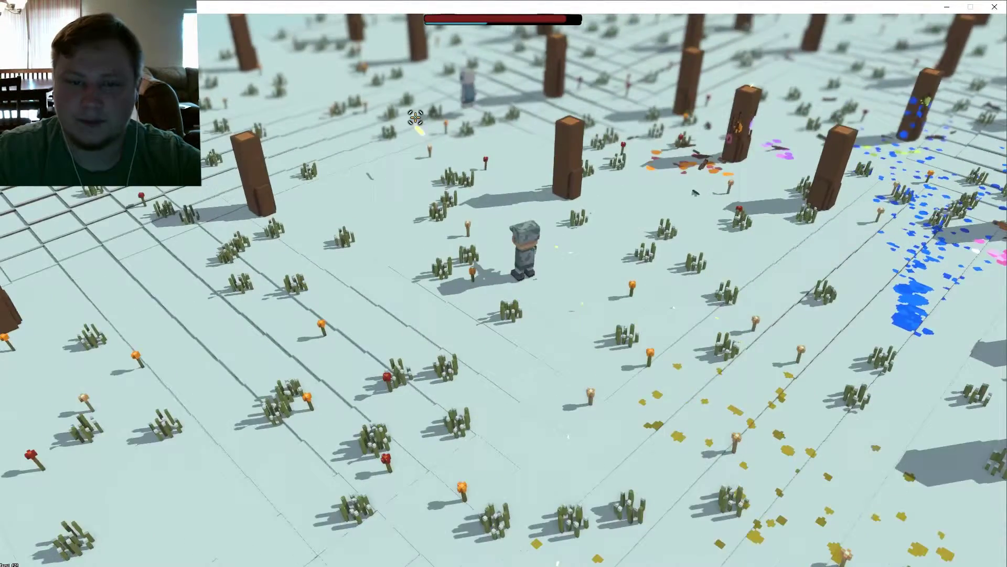
key(a)
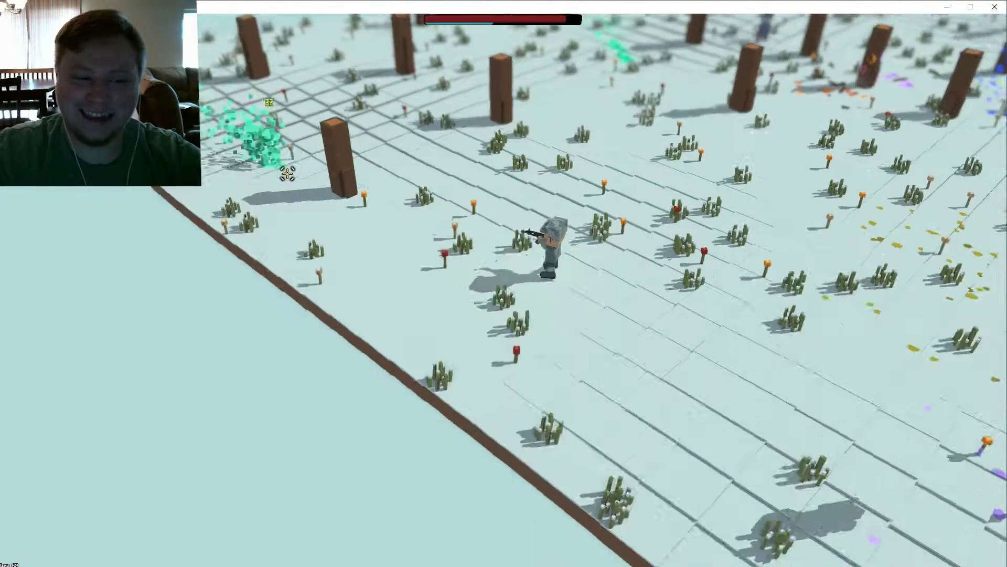
key(d)
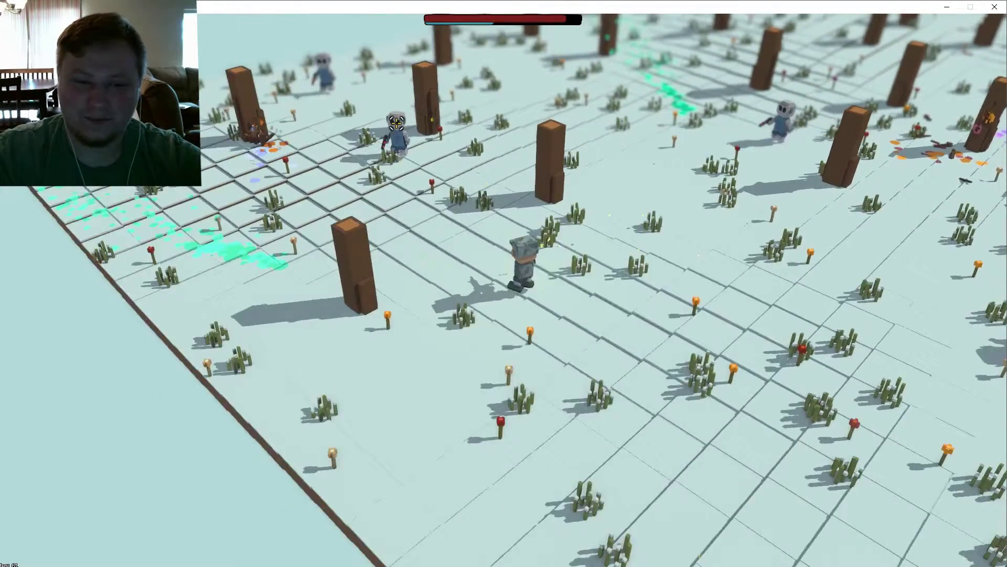
mouse_move(300, 172)
mouse_down()
mouse_move(819, 226)
mouse_move(265, 20)
mouse_move(271, 40)
mouse_move(247, 52)
mouse_up()
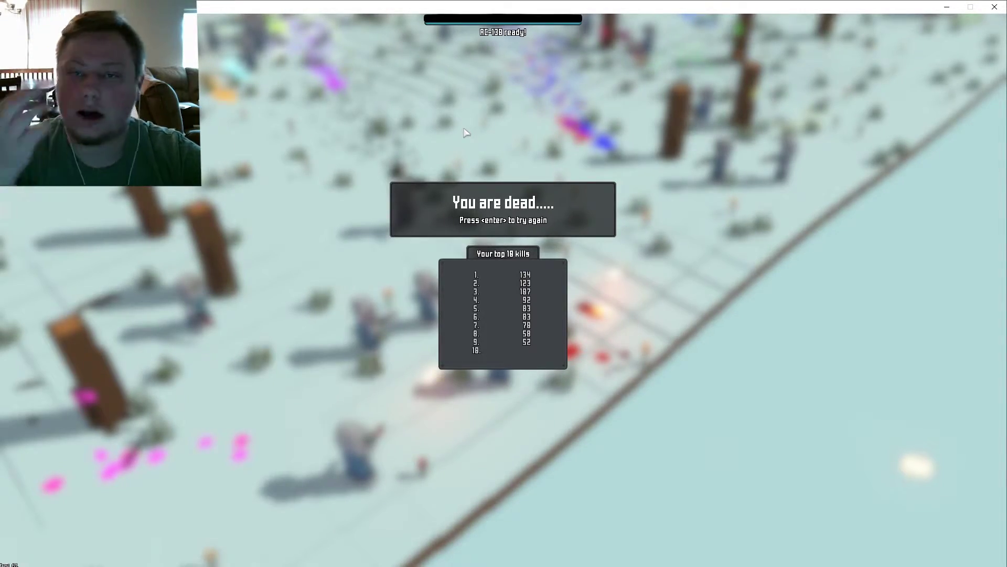
Restart after dying and walk the soldier up across the field
key(Return)
key(w)
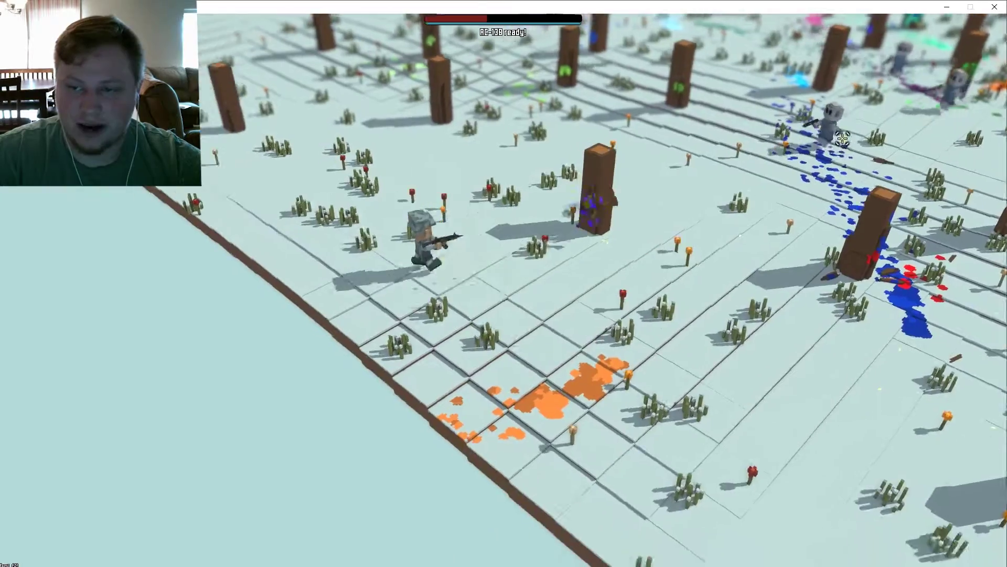
key(w)
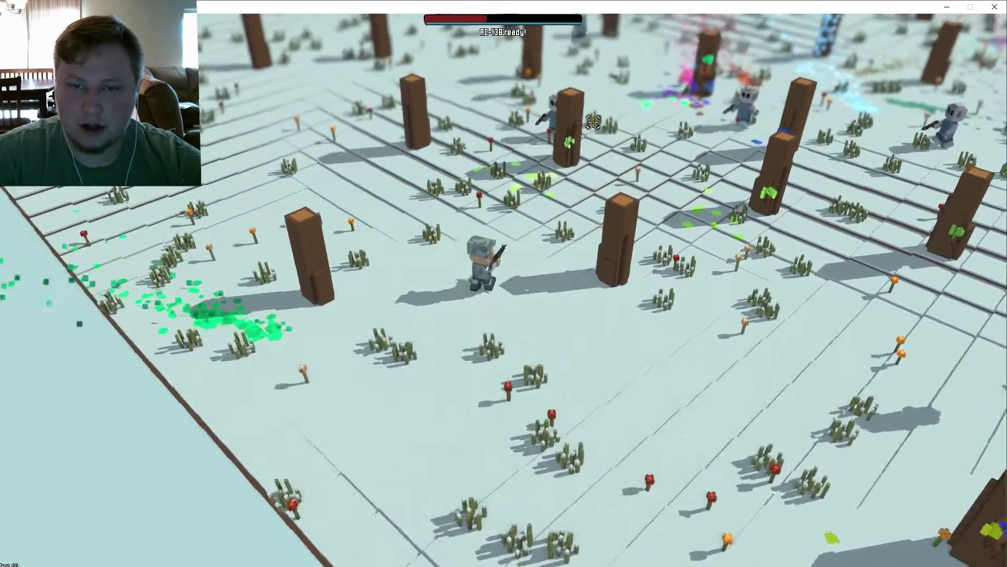
key(w)
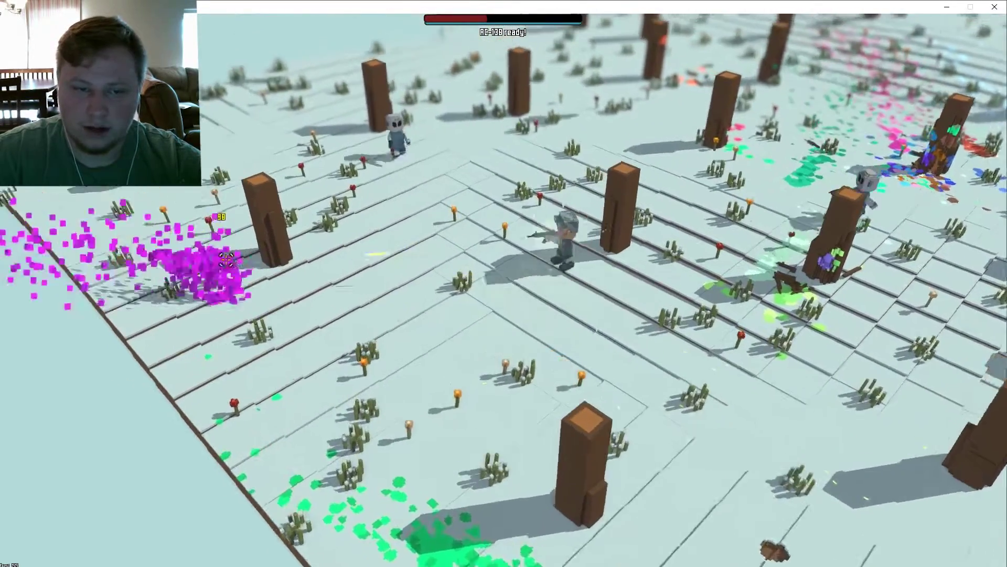
key(w)
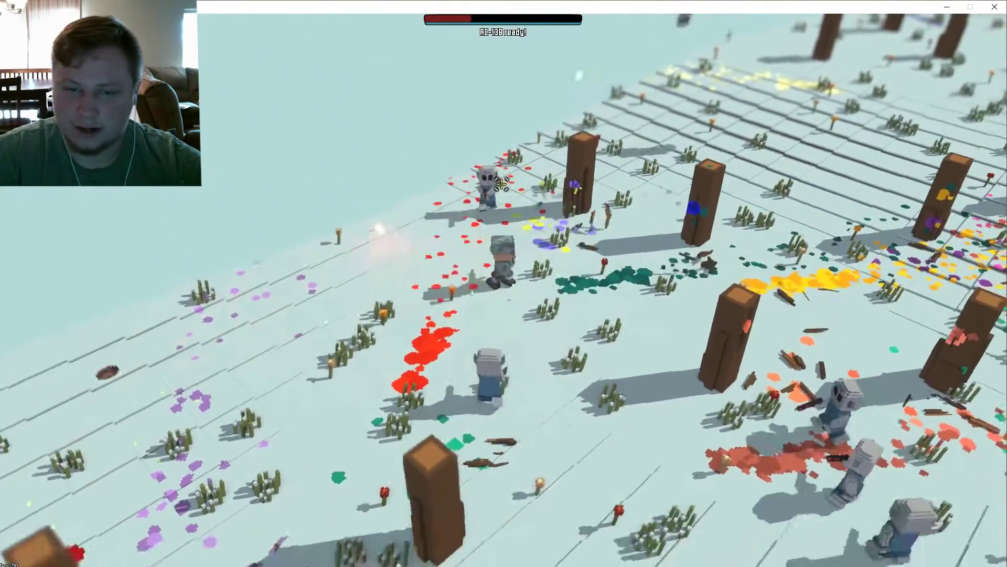
Shoot the approaching enemies, then advance toward the massing enemy horde
click(477, 255)
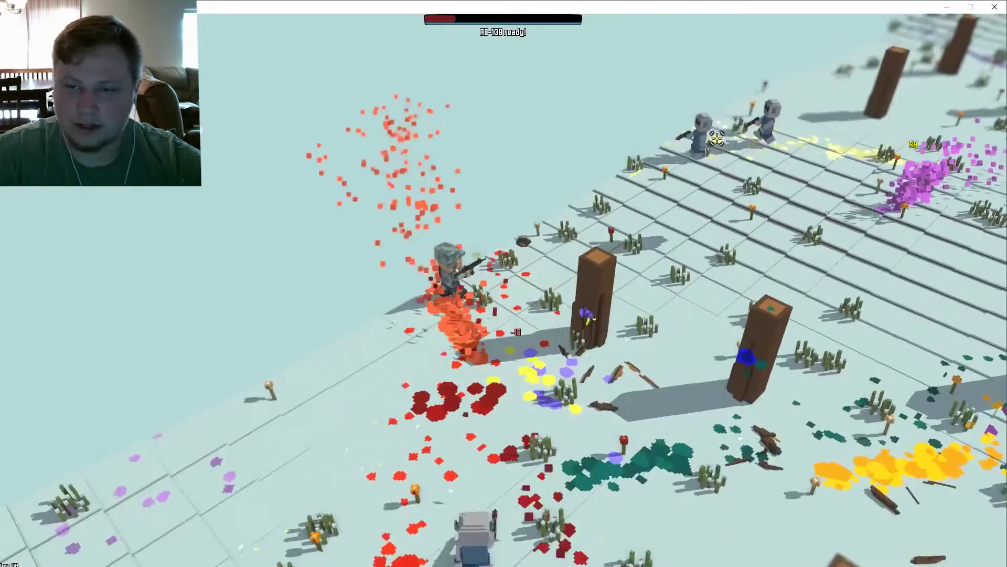
key(w)
click(724, 211)
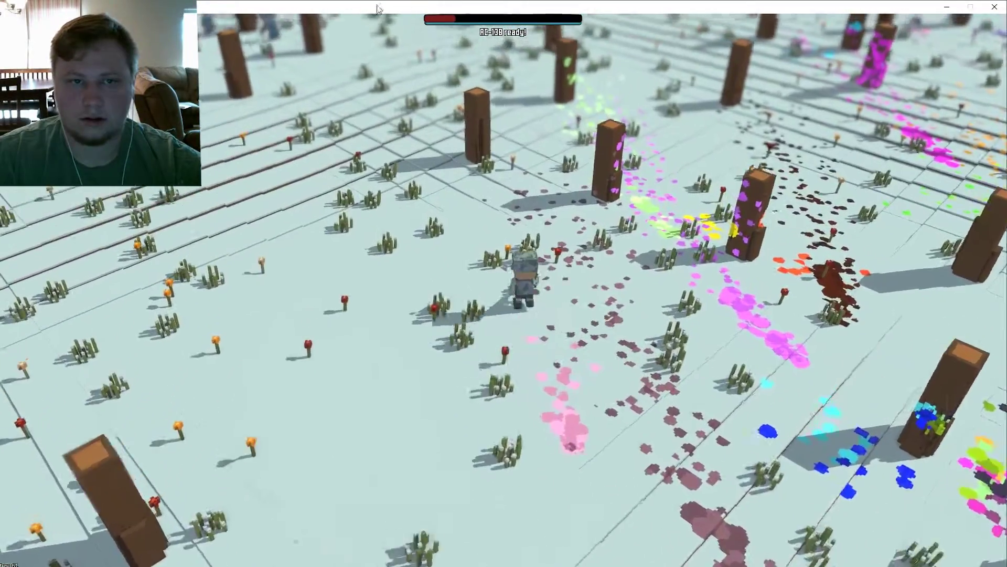
key(w)
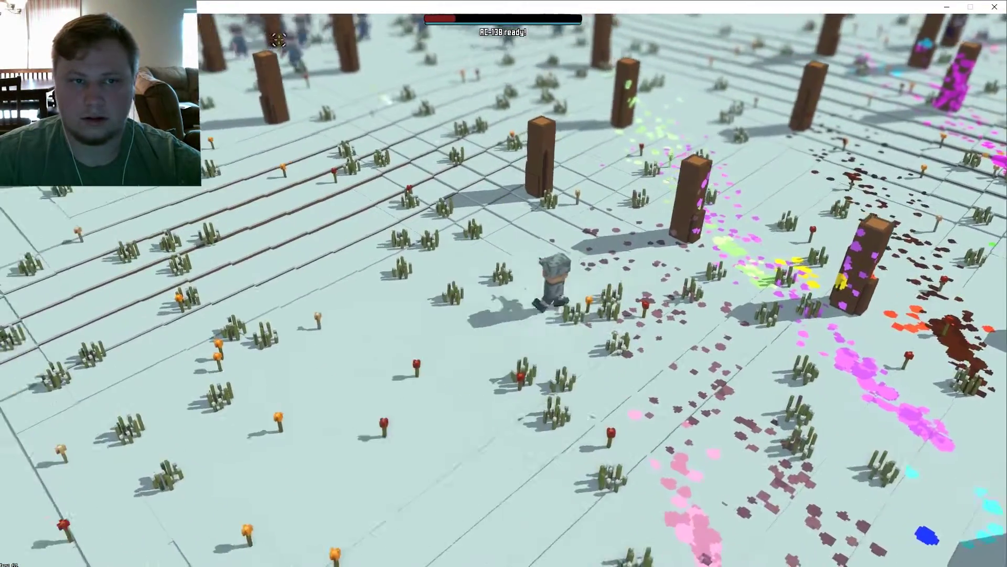
key(w)
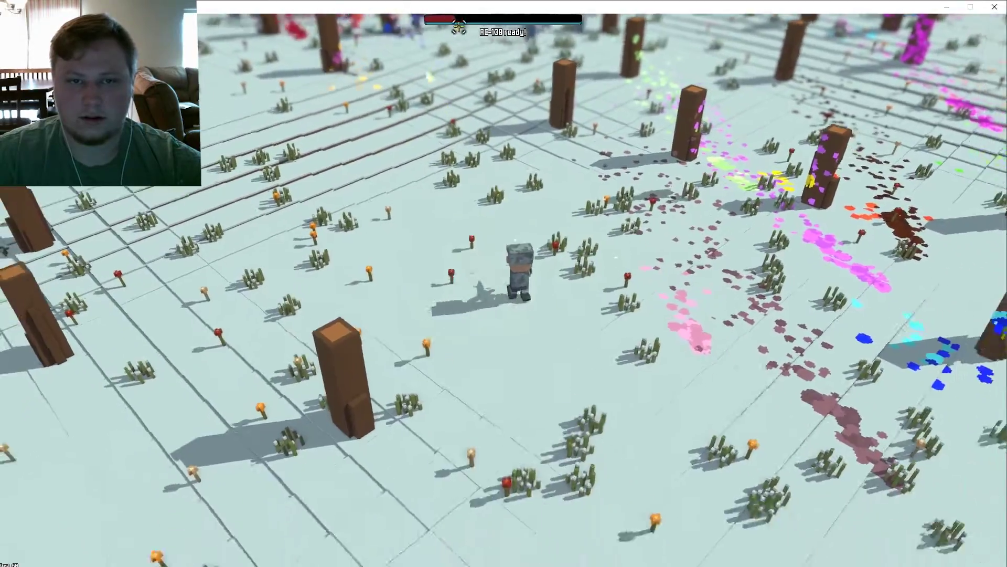
key(w)
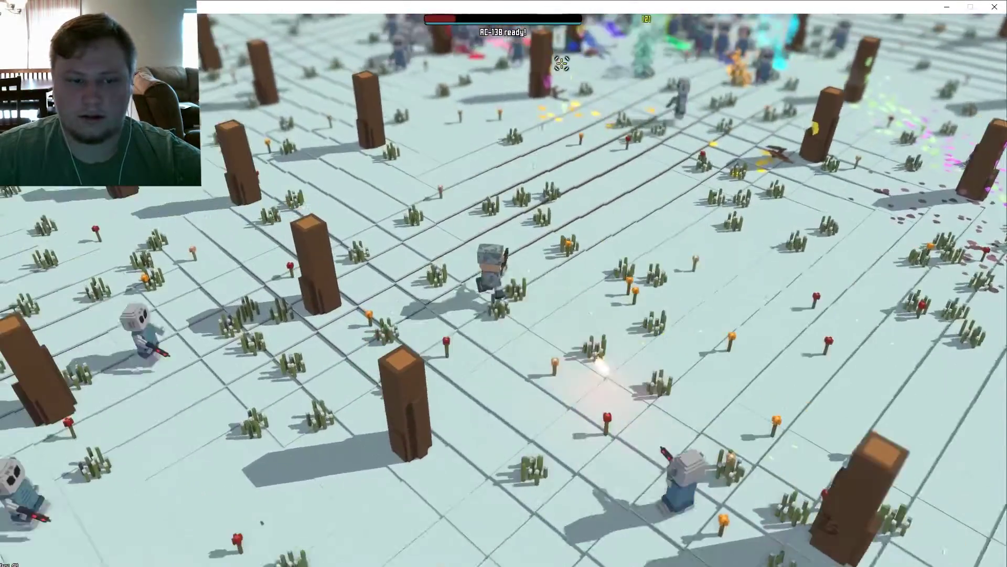
key(w)
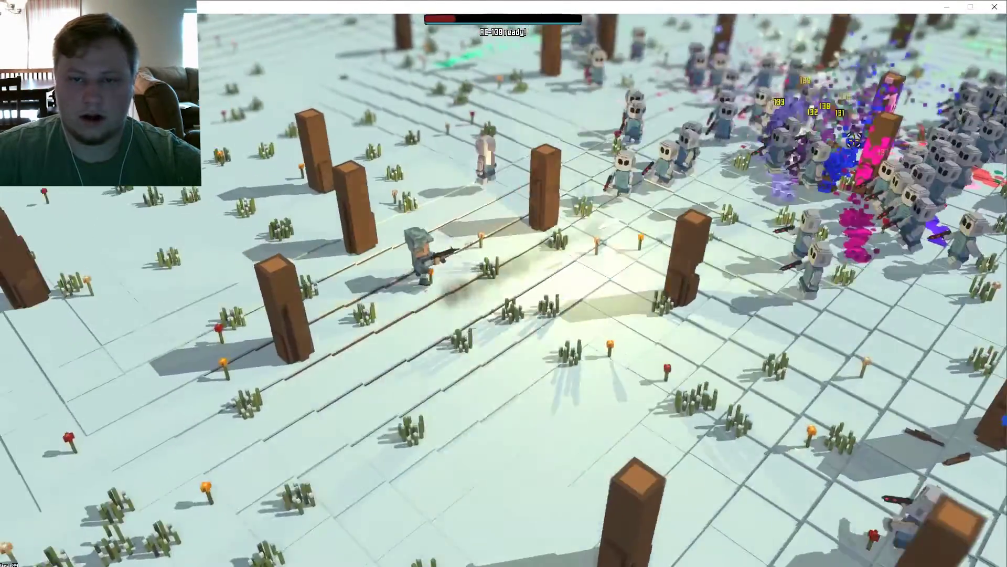